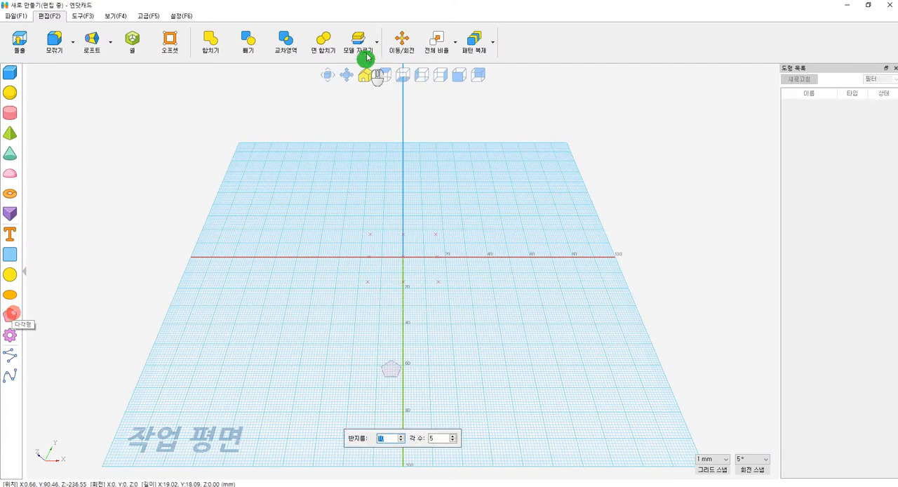
Step: In the top view, place a 3-sided polygon with radius 80 centred on the work plane's origin
{"action": "left_click", "coordinate": [384, 73]}
{"action": "left_click", "coordinate": [404, 259]}
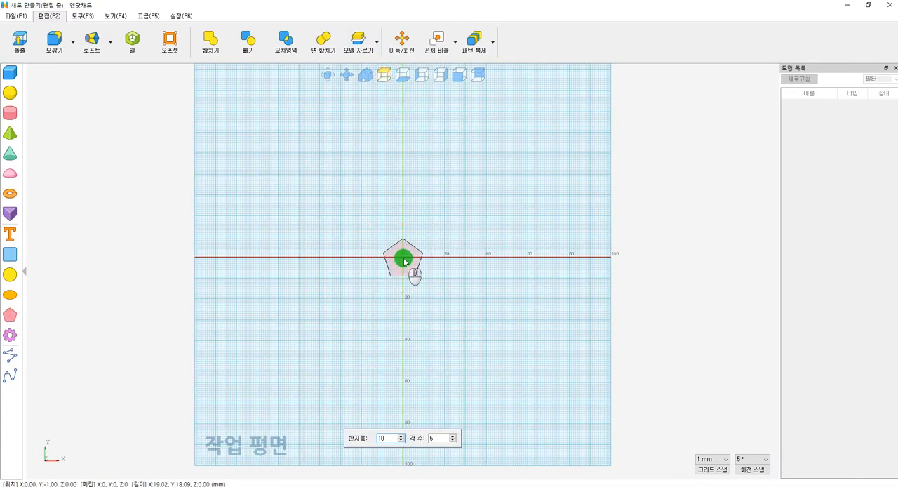
{"action": "double_click", "coordinate": [391, 439]}
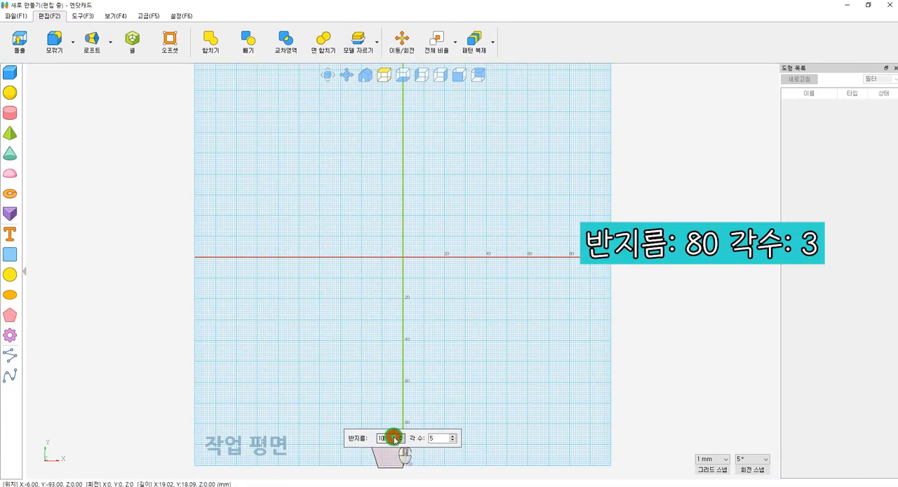
{"action": "type", "text": "80"}
{"action": "key", "text": "Tab"}
{"action": "type", "text": "3"}
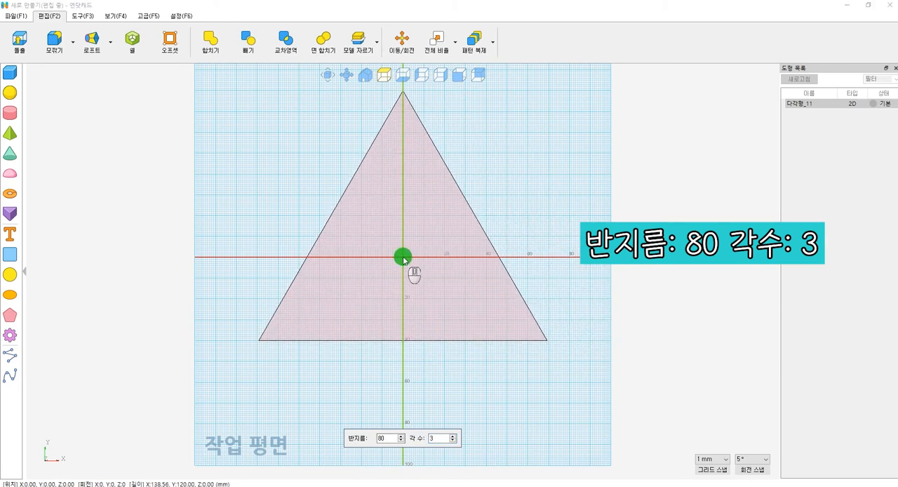
{"action": "left_click", "coordinate": [403, 258]}
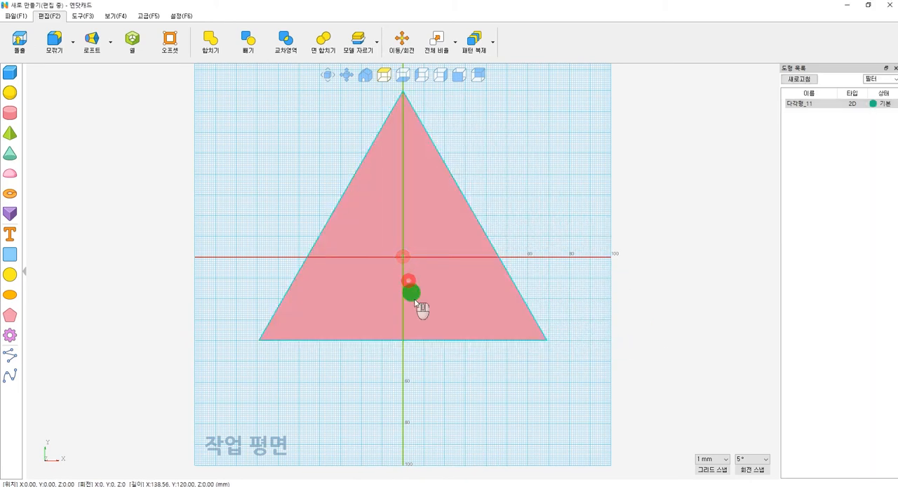
Step: Offset the triangle's face by -10 to create a smaller triangle inside it
{"action": "left_click", "coordinate": [169, 43]}
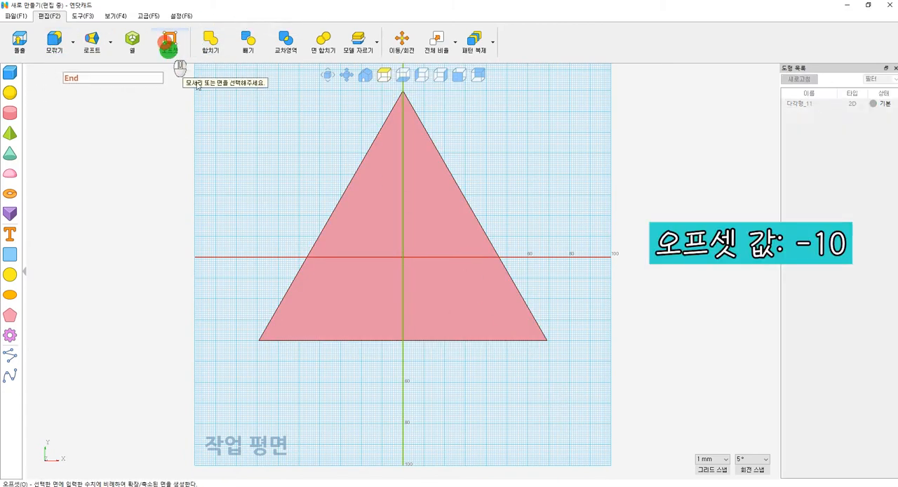
{"action": "left_click", "coordinate": [411, 296]}
{"action": "type", "text": "-10"}
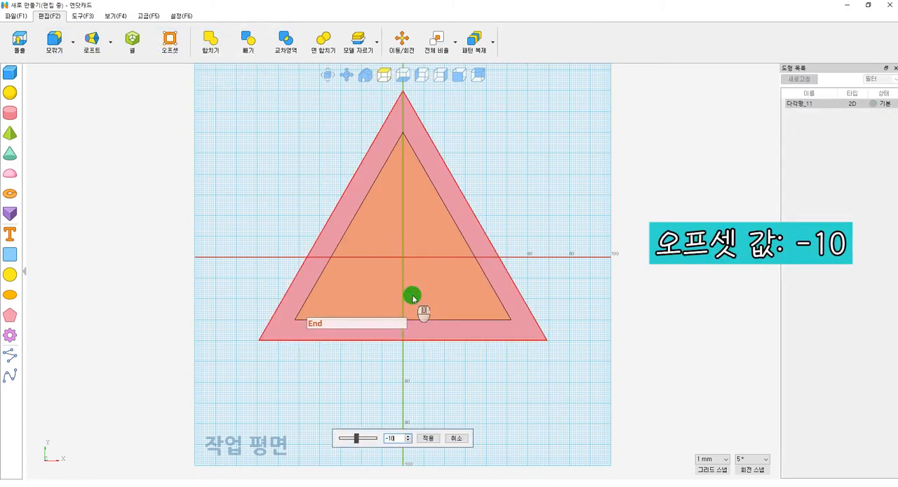
{"action": "key", "text": "Return"}
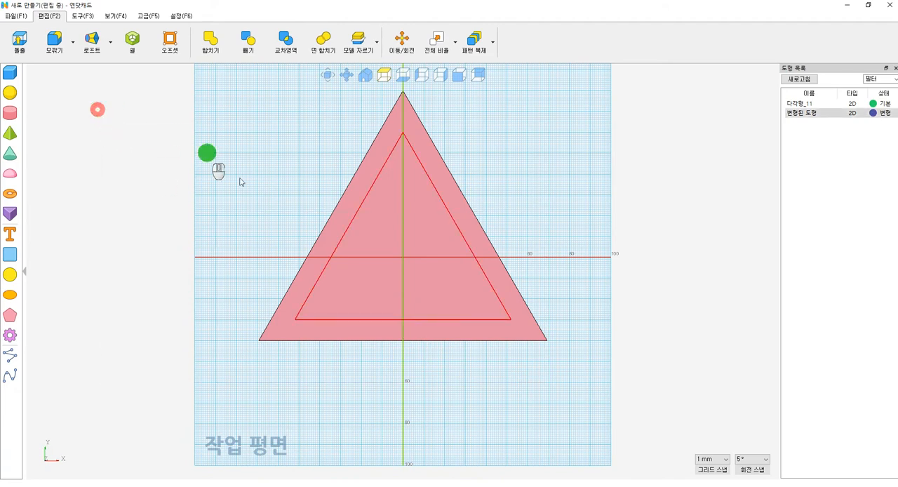
Step: Subtract the inner triangle from the outer one to leave a hollow triangular frame
{"action": "left_click", "coordinate": [238, 170]}
{"action": "left_click", "coordinate": [248, 38]}
{"action": "left_click", "coordinate": [332, 311]}
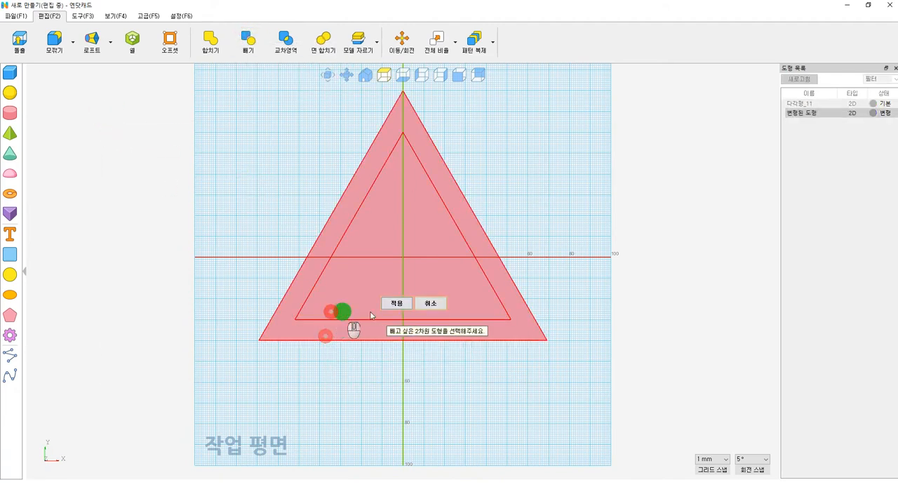
{"action": "left_click", "coordinate": [402, 302]}
Step: Place a 20 by 20 mm square centred on the frame's inner lower-left corner and move it up 10 mm
{"action": "scroll", "coordinate": [199, 256], "scroll_direction": "up", "scroll_amount": 1}
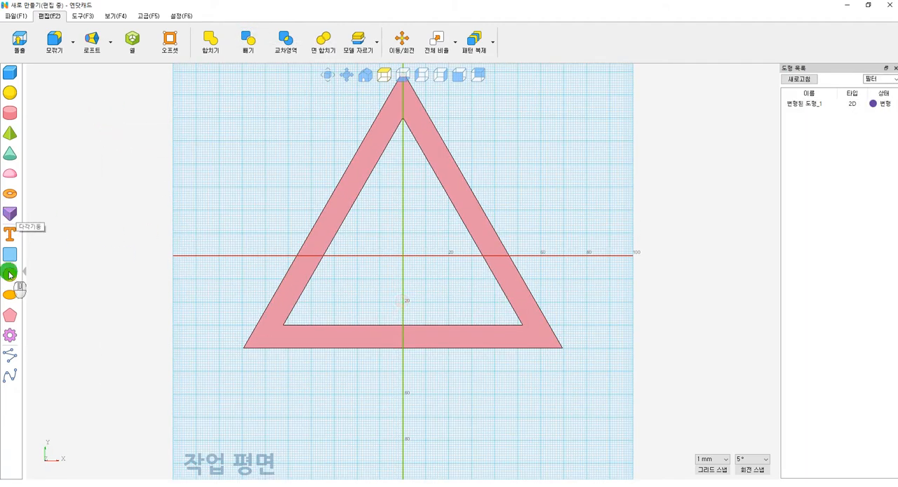
{"action": "left_click", "coordinate": [10, 254]}
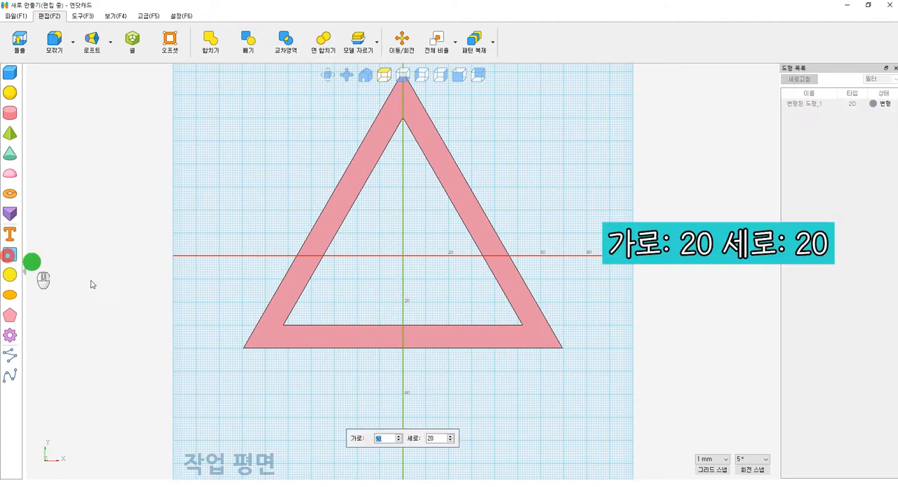
{"action": "left_click", "coordinate": [284, 328]}
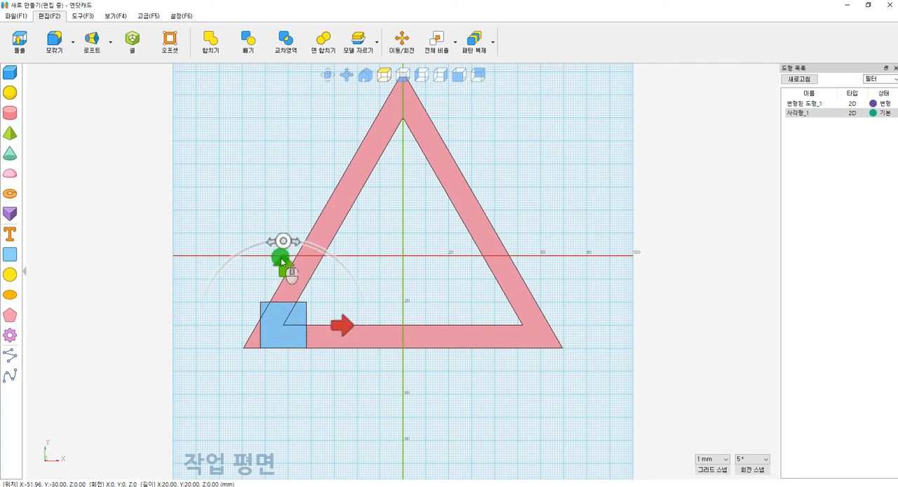
{"action": "key", "text": "Return"}
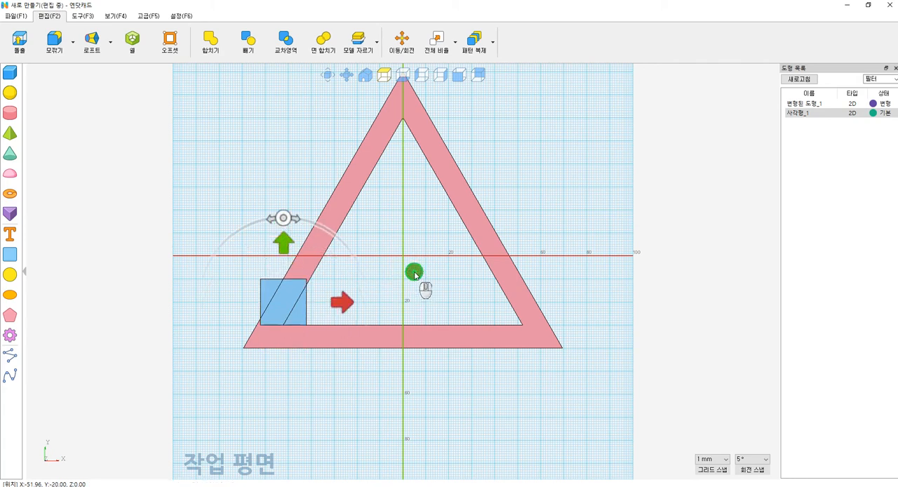
Step: Resize the square at the frame's lower-left corner to 50 mm wide and 20 mm high
{"action": "right_click", "coordinate": [272, 301]}
{"action": "left_click", "coordinate": [297, 306]}
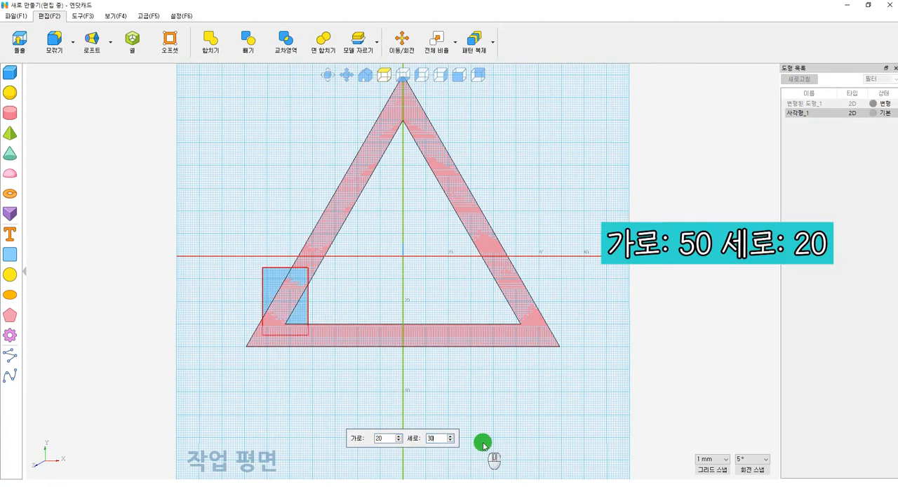
{"action": "type", "text": "50"}
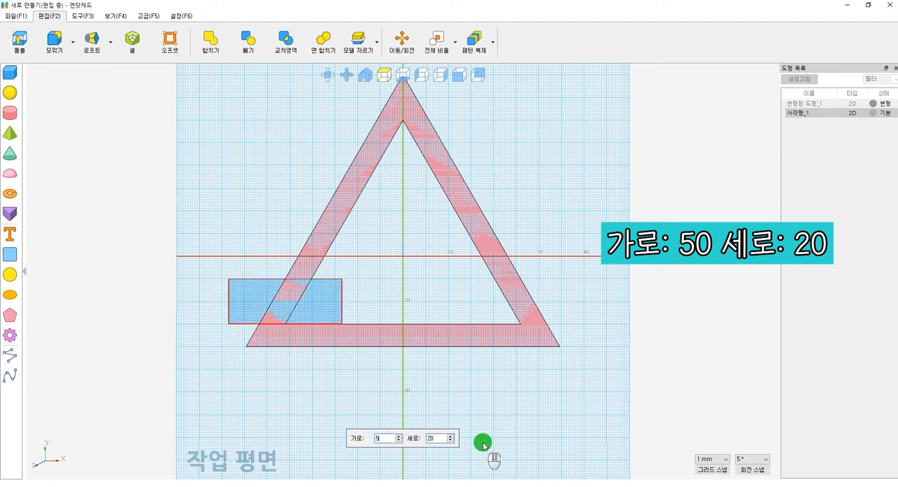
{"action": "key", "text": "Return"}
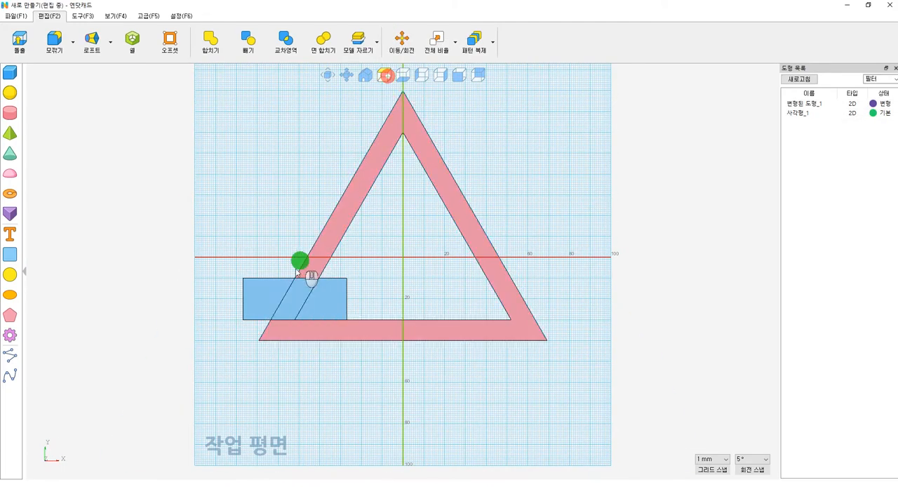
Step: Subtract the 50 by 20 mm rectangle from the triangular frame to cut a gap in its left leg
{"action": "scroll", "coordinate": [300, 274], "scroll_direction": "up", "scroll_amount": 2}
{"action": "left_click", "coordinate": [62, 176]}
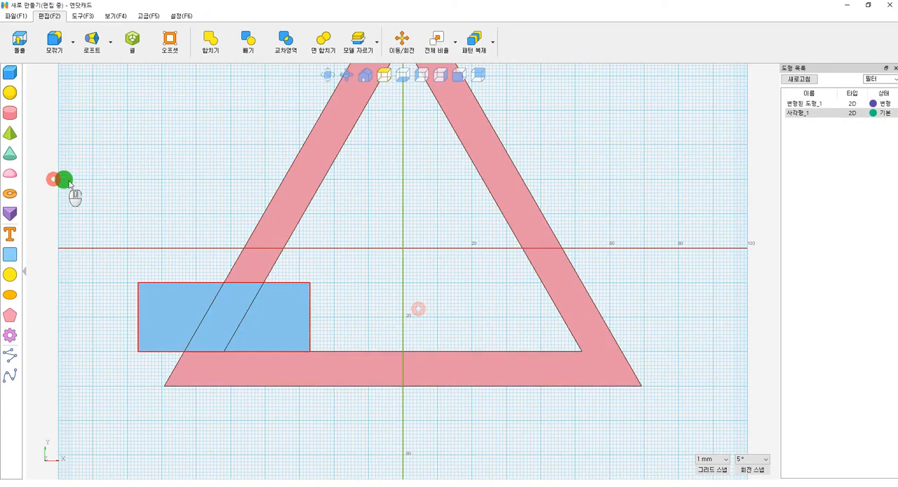
{"action": "left_click", "coordinate": [247, 39]}
{"action": "left_click", "coordinate": [248, 271]}
{"action": "left_click", "coordinate": [283, 313]}
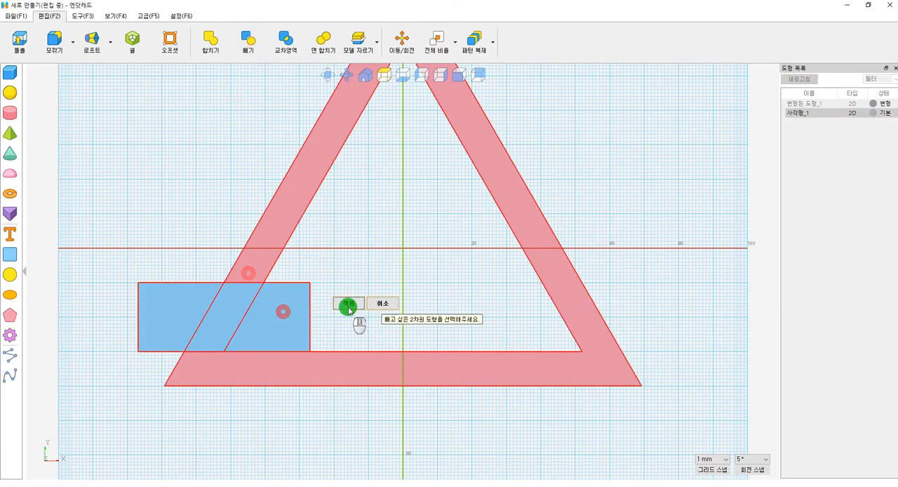
{"action": "left_click", "coordinate": [348, 307]}
Step: Draw a rectangle 10 mm wide and 30 mm high over the frame's left leg
{"action": "scroll", "coordinate": [340, 258], "scroll_direction": "up", "scroll_amount": 2}
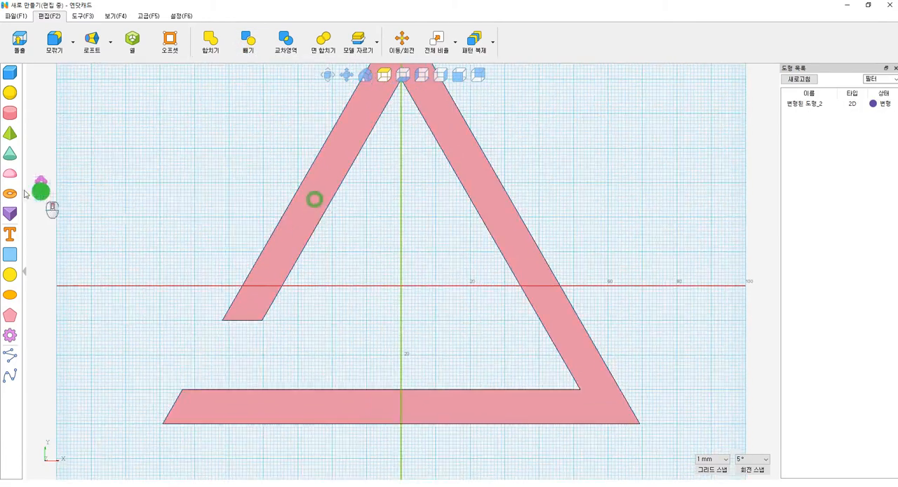
{"action": "left_click", "coordinate": [7, 257]}
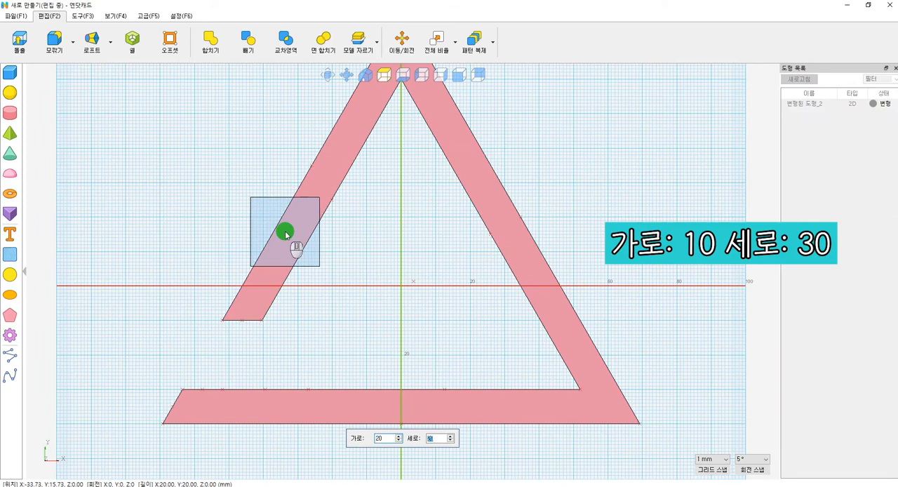
{"action": "left_click", "coordinate": [285, 235]}
{"action": "key", "text": "Tab"}
{"action": "type", "text": "10"}
{"action": "key", "text": "Tab"}
{"action": "type", "text": "3"}
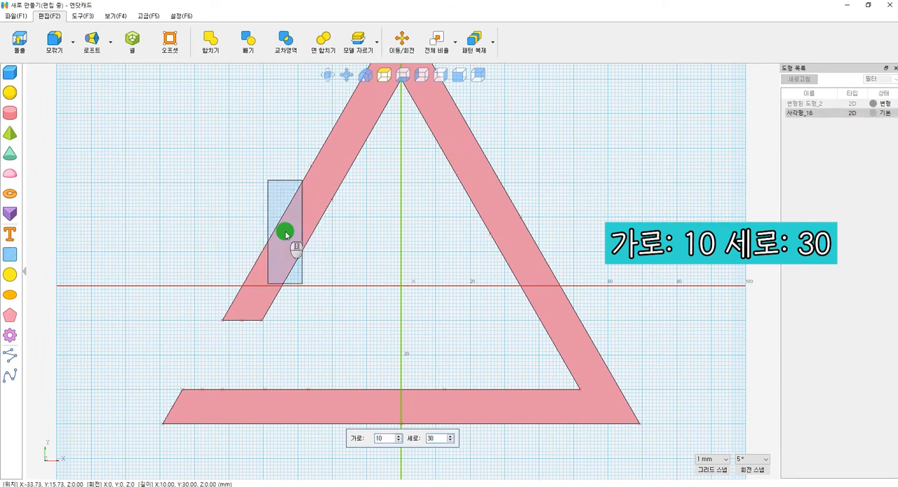
{"action": "left_click", "coordinate": [329, 325]}
Step: Move the 10 by 30 mm rectangle clear of the left leg and rotate it counterclockwise until perpendicular to that leg
{"action": "left_click_drag", "start_coordinate": [296, 277], "coordinate": [205, 265]}
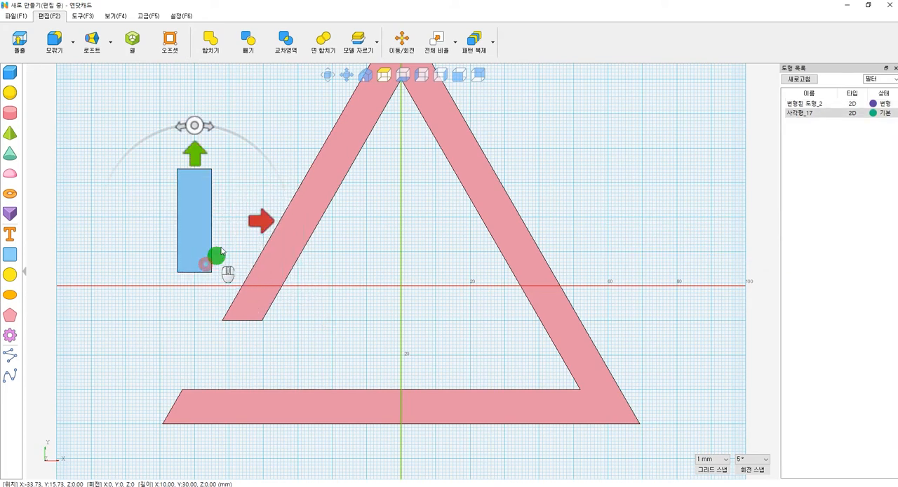
{"action": "left_click_drag", "start_coordinate": [187, 122], "coordinate": [96, 168]}
{"action": "left_click", "coordinate": [368, 315]}
Step: Snap the rotated rectangle's lowest corner onto the right corner of the left leg's cut end
{"action": "key", "text": "a"}
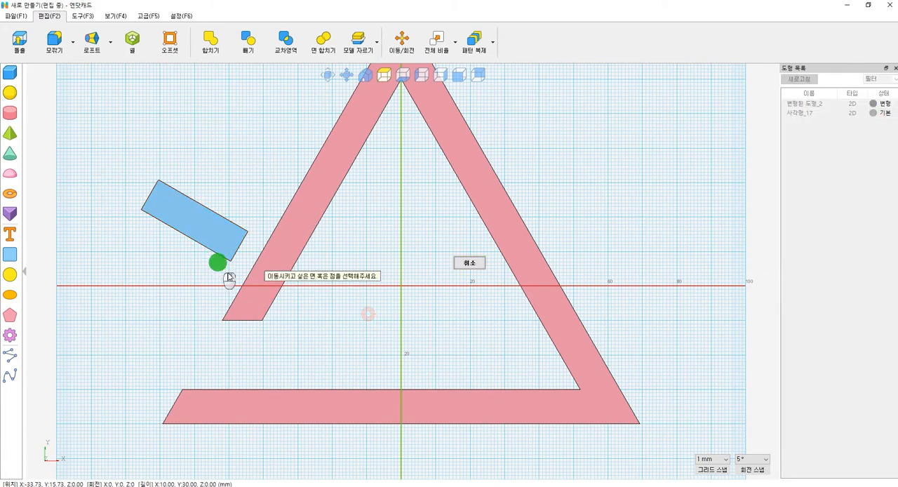
{"action": "left_click", "coordinate": [231, 260]}
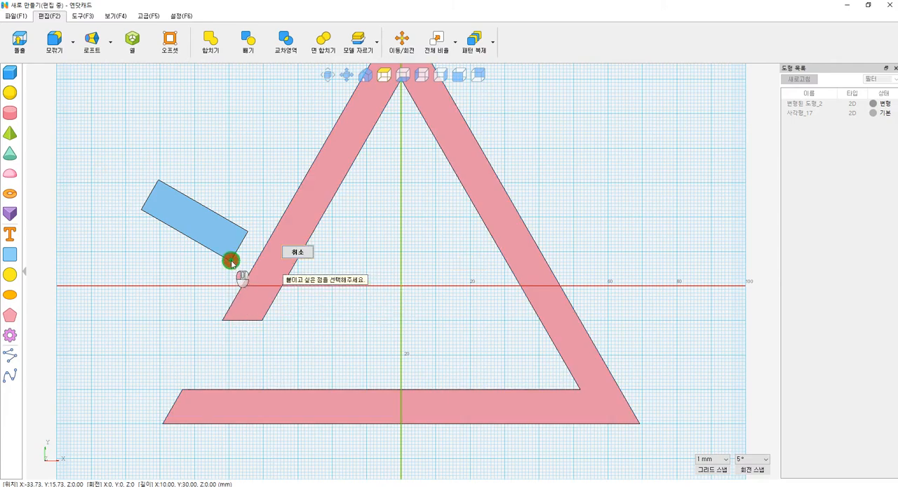
{"action": "left_click", "coordinate": [262, 322]}
{"action": "left_click", "coordinate": [339, 313]}
Step: Copy the rotated rectangle and paste the duplicate in the same place
{"action": "scroll", "coordinate": [323, 259], "scroll_direction": "down", "scroll_amount": 3}
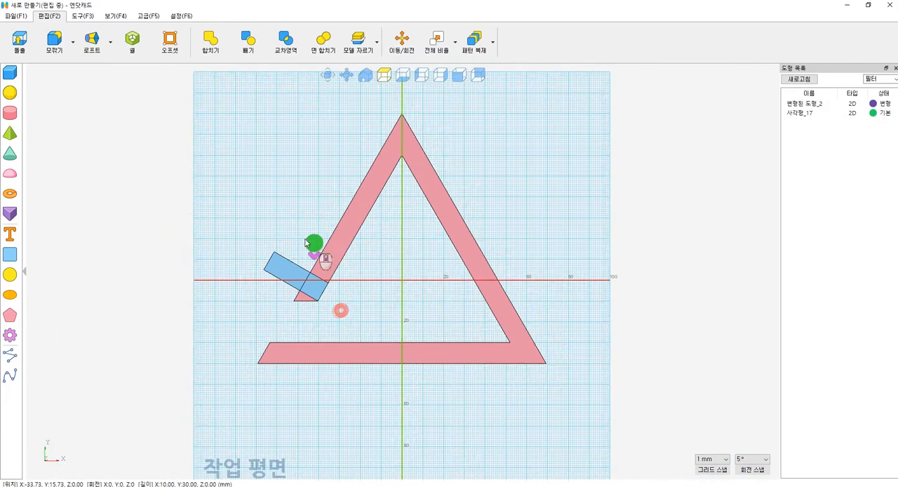
{"action": "scroll", "coordinate": [301, 250], "scroll_direction": "up", "scroll_amount": 3}
{"action": "middle_click_drag", "start_coordinate": [338, 263], "coordinate": [355, 277]}
{"action": "left_click", "coordinate": [216, 297]}
{"action": "key", "text": "ctrl+c"}
{"action": "left_click", "coordinate": [411, 356]}
{"action": "key", "text": "ctrl+v"}
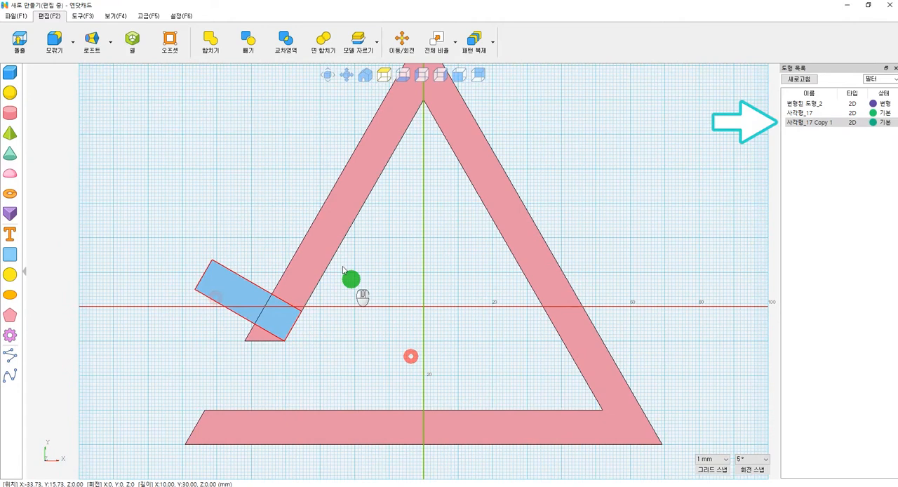
Step: Subtract one of the two overlapping rotated rectangles from the triangular frame, keeping the other
{"action": "left_click", "coordinate": [248, 40]}
{"action": "left_click", "coordinate": [308, 282]}
{"action": "left_click", "coordinate": [245, 287]}
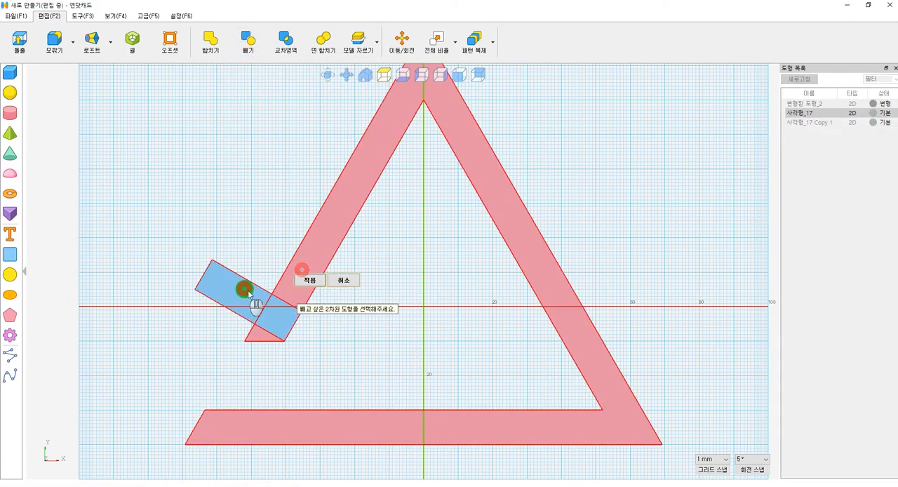
{"action": "left_click", "coordinate": [329, 350]}
Step: Separate the cut frame into its pieces and delete the small leftover piece at the left leg's end
{"action": "left_click", "coordinate": [251, 337]}
{"action": "left_click", "coordinate": [251, 319]}
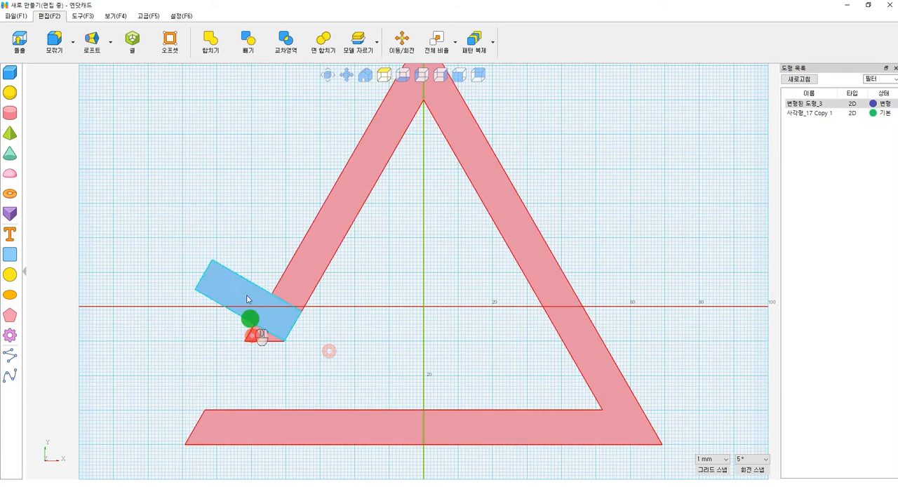
{"action": "left_click", "coordinate": [376, 42]}
{"action": "left_click", "coordinate": [368, 72]}
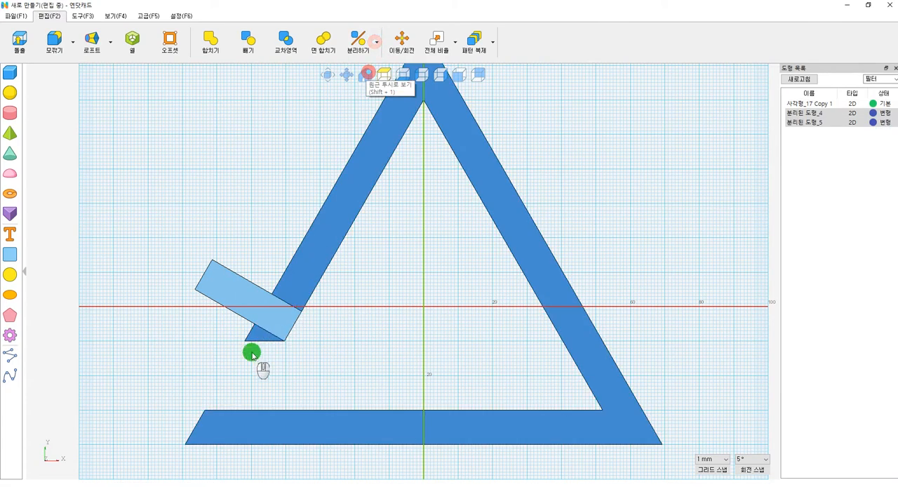
{"action": "left_click", "coordinate": [260, 315]}
{"action": "left_click", "coordinate": [368, 332]}
Step: Draw a rectangle 10 mm wide and 15 mm high above the tilted rectangle
{"action": "scroll", "coordinate": [404, 329], "scroll_direction": "down", "scroll_amount": 5}
{"action": "scroll", "coordinate": [285, 272], "scroll_direction": "up", "scroll_amount": 4}
{"action": "middle_click_drag", "start_coordinate": [266, 272], "coordinate": [294, 276]}
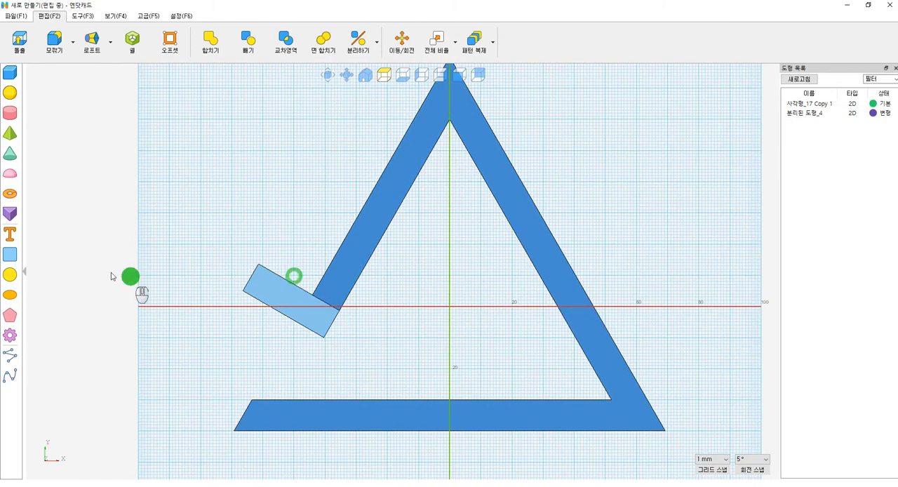
{"action": "left_click", "coordinate": [10, 257]}
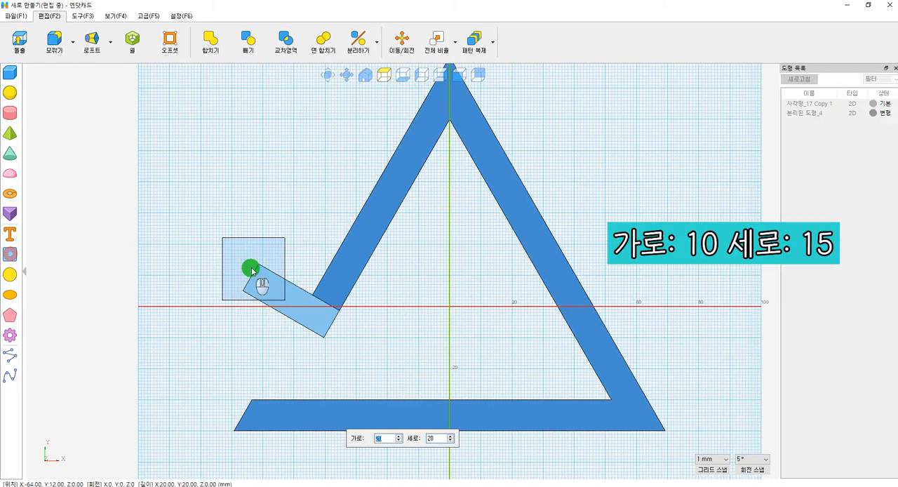
{"action": "type", "text": "10"}
{"action": "key", "text": "Tab"}
{"action": "type", "text": "15"}
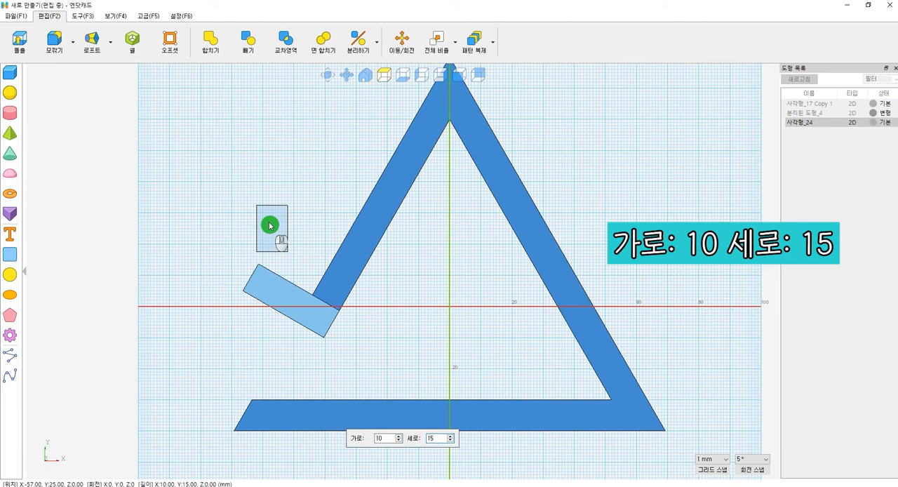
{"action": "left_click", "coordinate": [256, 193]}
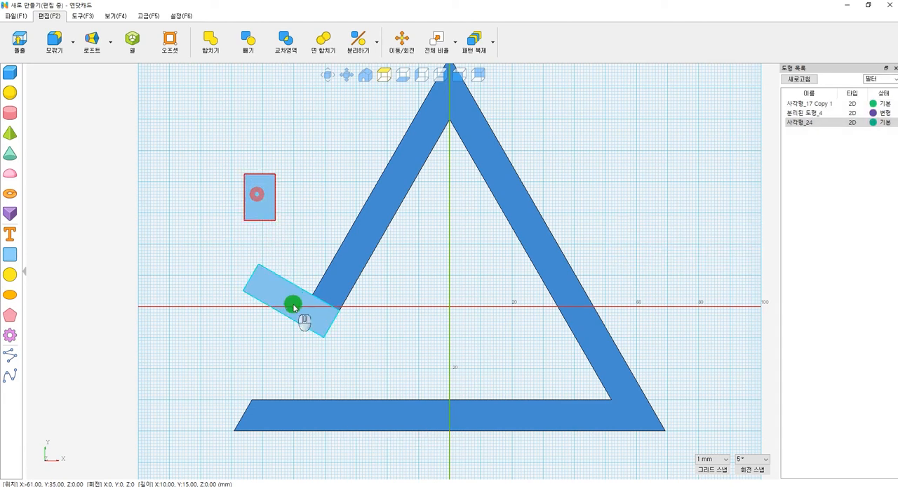
Step: Snap the 10 by 15 mm rectangle's lower-left corner onto the tilted rectangle's leftmost corner
{"action": "left_click", "coordinate": [85, 16]}
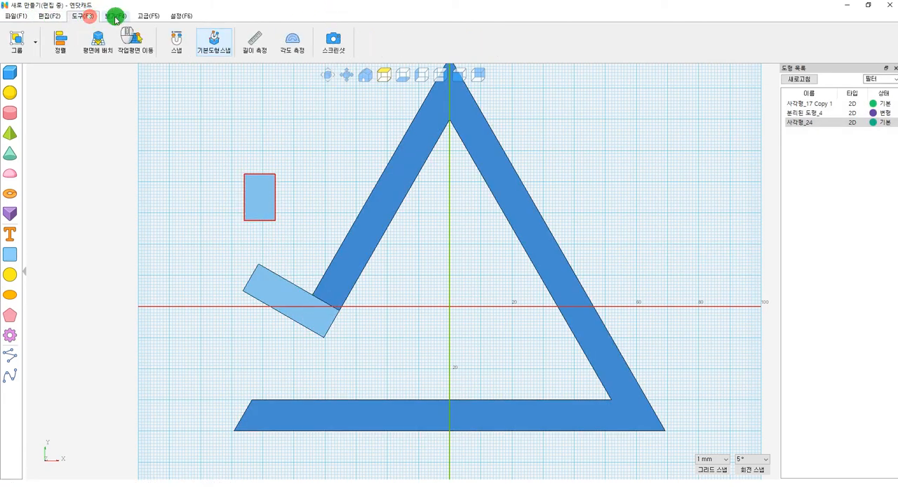
{"action": "left_click", "coordinate": [176, 43]}
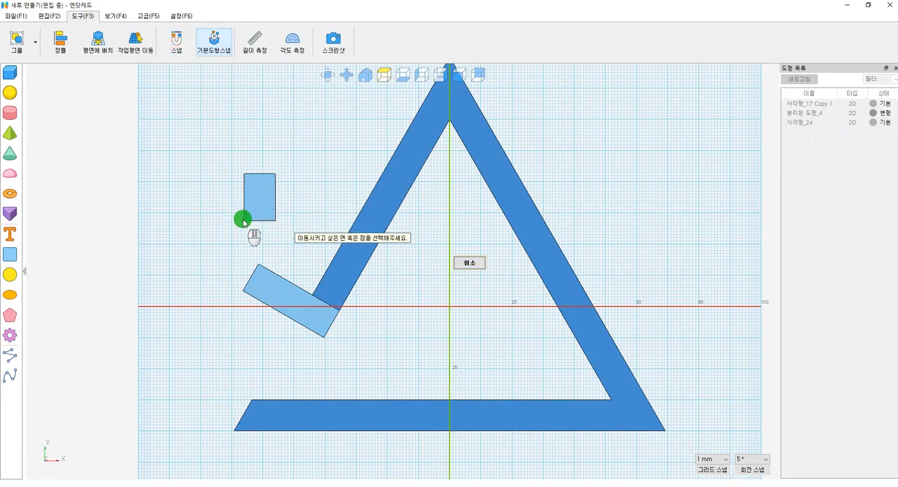
{"action": "left_click", "coordinate": [244, 292]}
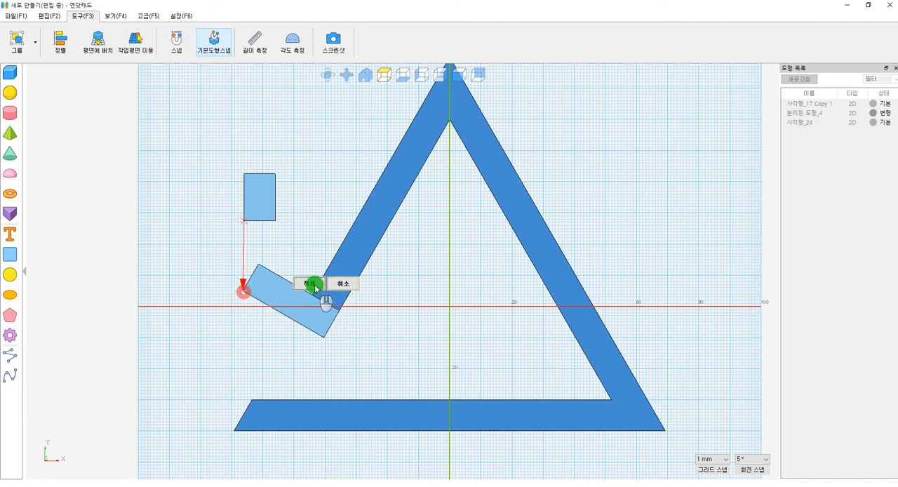
{"action": "left_click", "coordinate": [9, 17]}
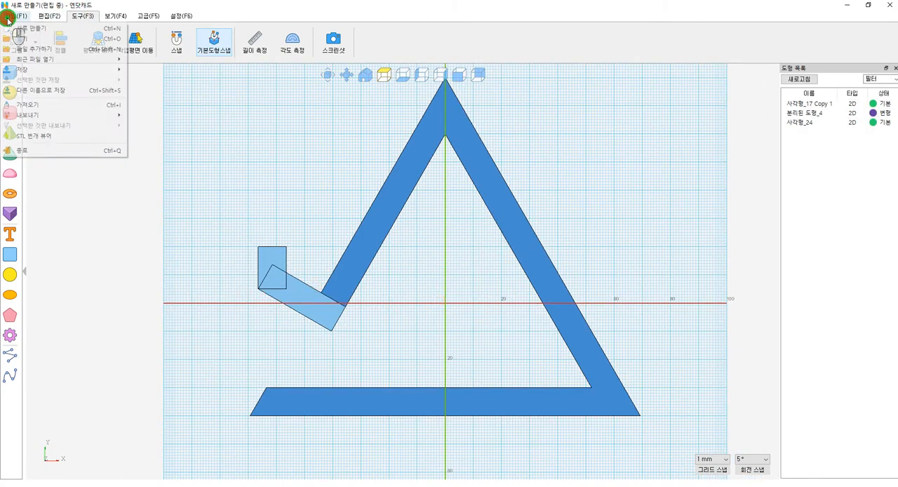
Step: Merge the frame, the tilted rectangle and the upright rectangle into a single 2D profile
{"action": "left_click", "coordinate": [50, 18]}
{"action": "left_click", "coordinate": [50, 19]}
{"action": "scroll", "coordinate": [421, 361], "scroll_direction": "down", "scroll_amount": 1}
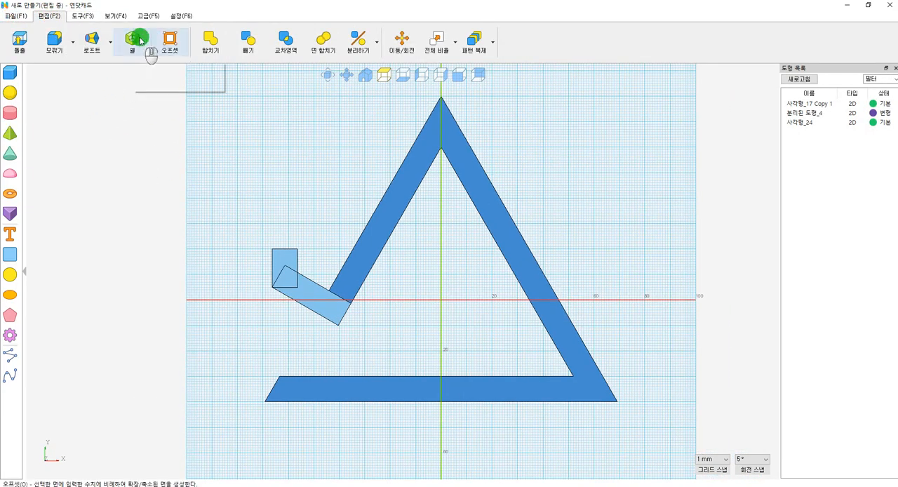
{"action": "left_click", "coordinate": [210, 41]}
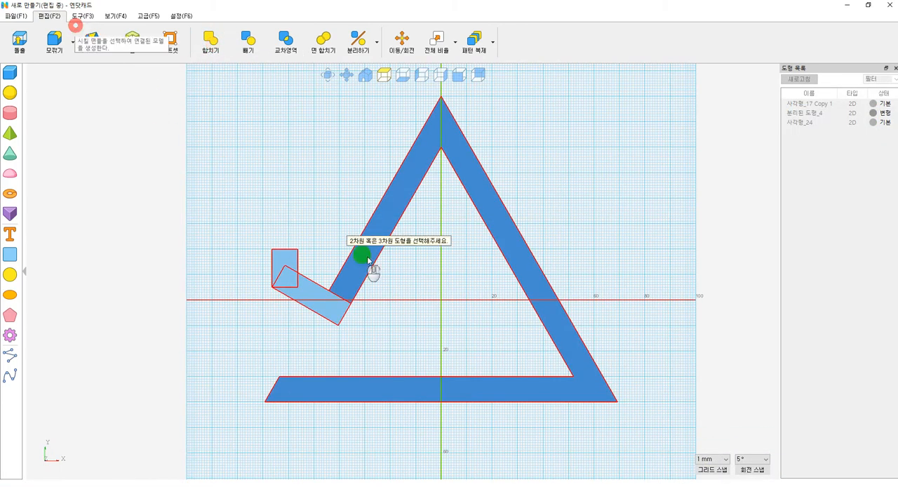
{"action": "left_click", "coordinate": [392, 254]}
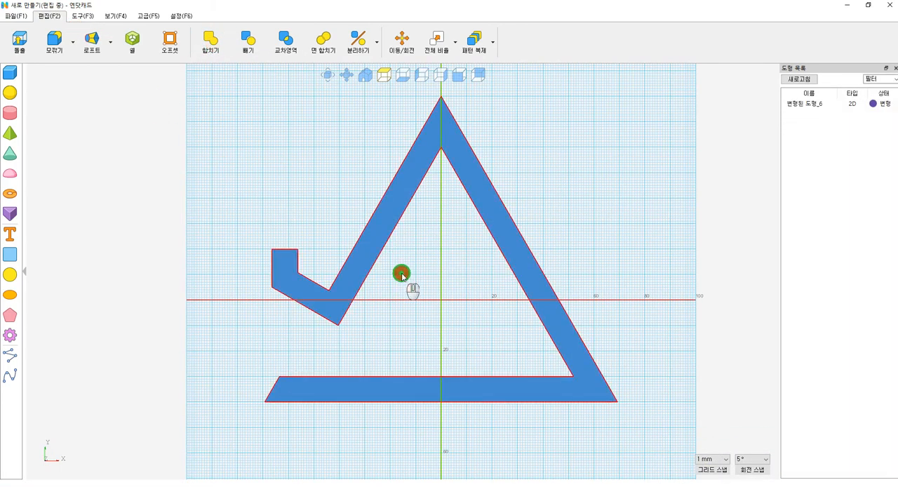
Step: Extrude the merged profile 80 mm as a new solid
{"action": "left_click", "coordinate": [401, 223]}
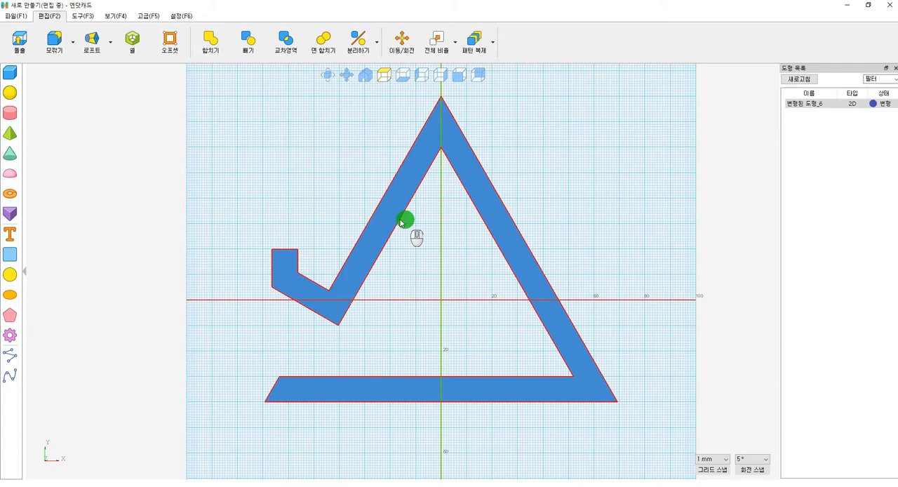
{"action": "left_click", "coordinate": [362, 75]}
{"action": "left_click", "coordinate": [524, 312]}
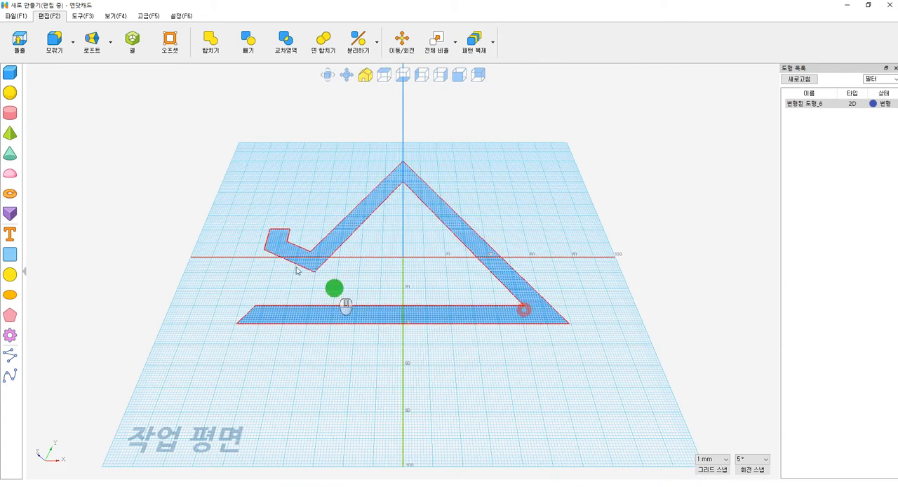
{"action": "left_click", "coordinate": [19, 41]}
{"action": "type", "text": "80"}
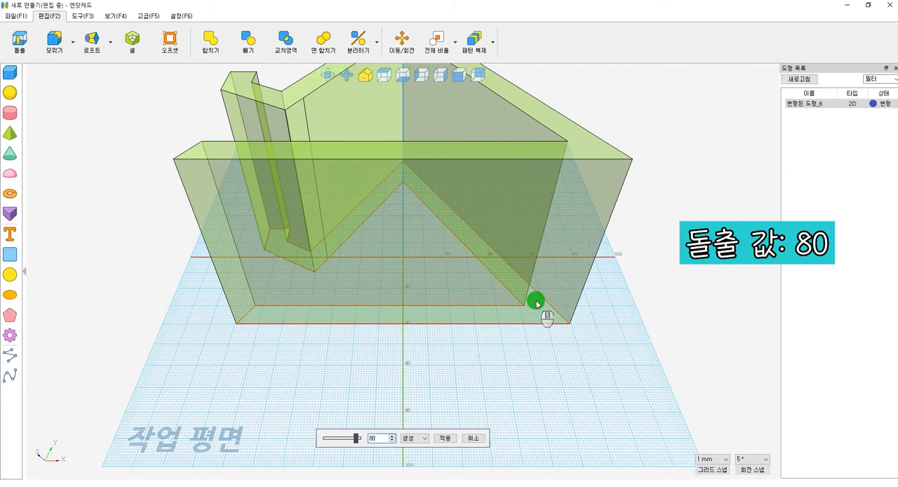
{"action": "key", "text": "Return"}
Step: Delete the flat 2D profile left on the work plane under the extruded solid
{"action": "right_click_drag", "start_coordinate": [397, 181], "coordinate": [435, 249]}
{"action": "scroll", "coordinate": [385, 226], "scroll_direction": "down", "scroll_amount": 3}
{"action": "left_click", "coordinate": [435, 249]}
{"action": "left_click_drag", "start_coordinate": [360, 119], "coordinate": [490, 203]}
{"action": "left_click", "coordinate": [528, 238]}
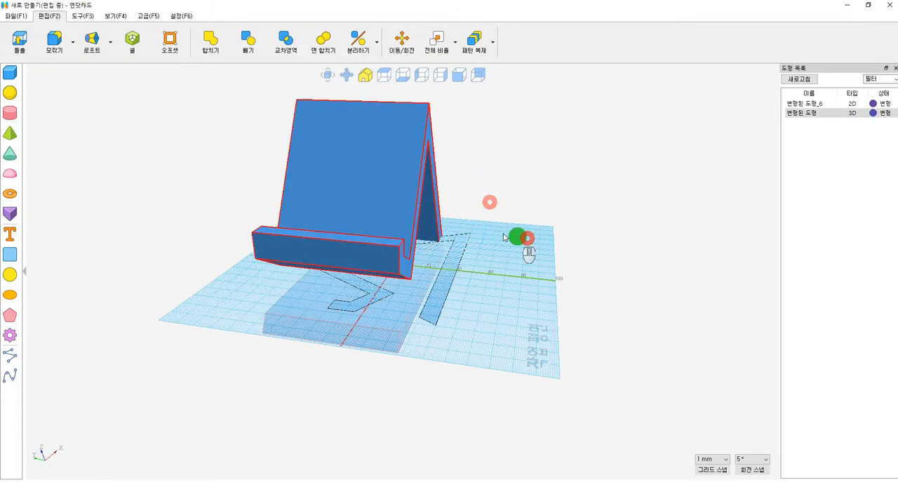
{"action": "left_click", "coordinate": [321, 159]}
{"action": "left_click", "coordinate": [442, 303]}
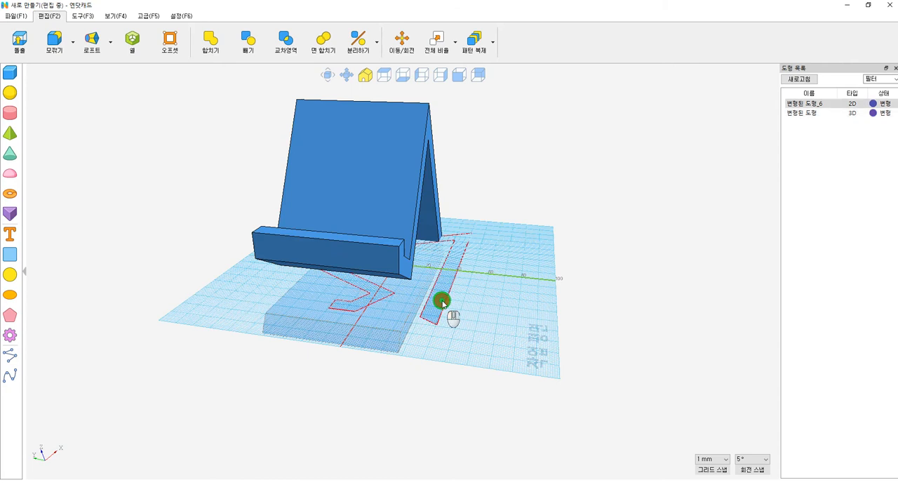
{"action": "key", "text": "Delete"}
Step: Place the solid on the work plane so that it stands on the underside of its base
{"action": "left_click", "coordinate": [375, 211]}
{"action": "left_click", "coordinate": [182, 39]}
{"action": "left_click", "coordinate": [81, 15]}
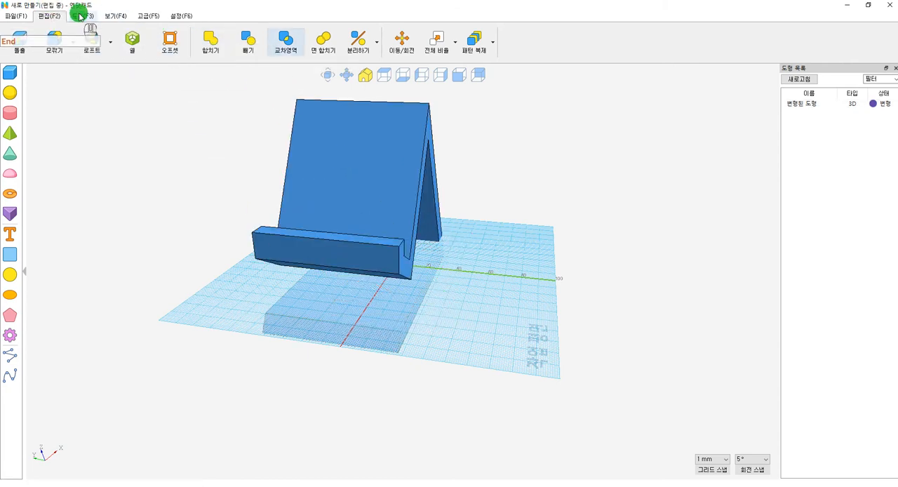
{"action": "left_click", "coordinate": [99, 43]}
{"action": "left_click", "coordinate": [406, 198]}
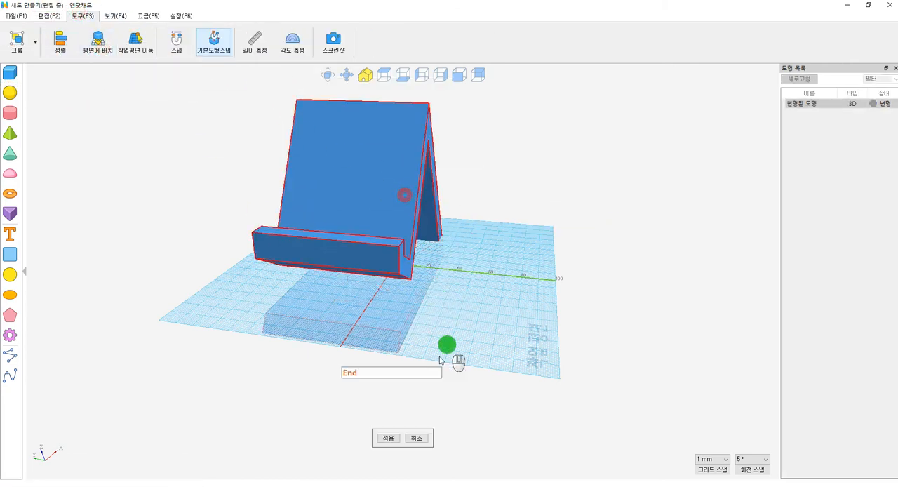
{"action": "left_click", "coordinate": [391, 440]}
{"action": "right_click_drag", "start_coordinate": [494, 257], "coordinate": [454, 263]}
{"action": "scroll", "coordinate": [481, 265], "scroll_direction": "down", "scroll_amount": 3}
{"action": "middle_click_drag", "start_coordinate": [365, 141], "coordinate": [382, 203]}
{"action": "right_click_drag", "start_coordinate": [391, 216], "coordinate": [461, 259]}
{"action": "left_click", "coordinate": [405, 243]}
{"action": "right_click_drag", "start_coordinate": [406, 245], "coordinate": [290, 225]}
Step: Fillet the edges at the apex of the stand with a value of 10
{"action": "left_click", "coordinate": [47, 15]}
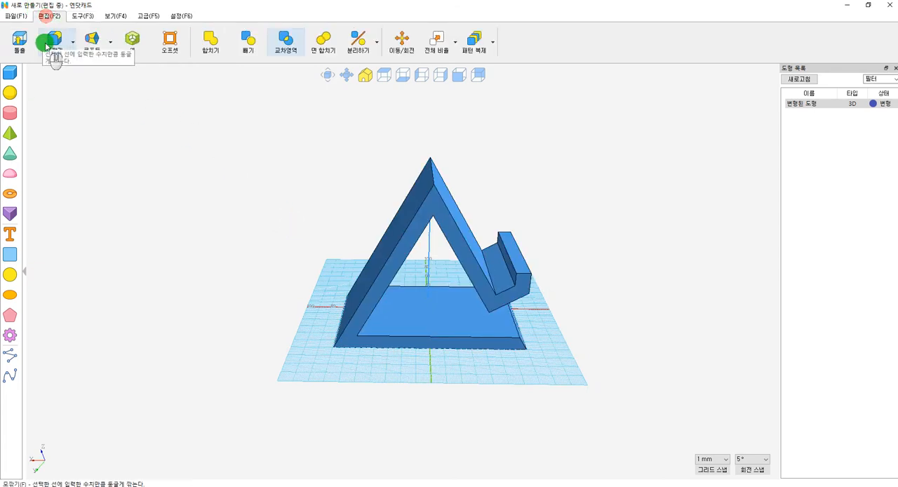
{"action": "left_click", "coordinate": [48, 40]}
{"action": "left_click", "coordinate": [433, 176]}
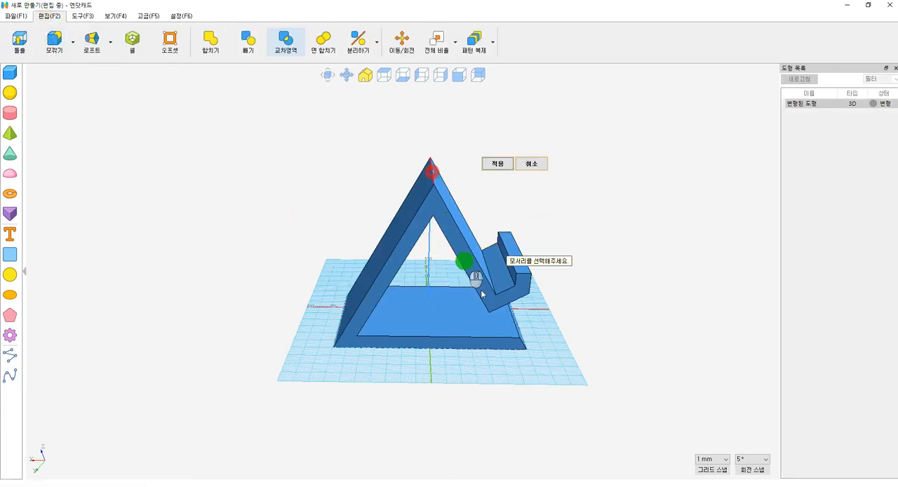
{"action": "right_click_drag", "start_coordinate": [465, 259], "coordinate": [383, 400]}
{"action": "left_click", "coordinate": [491, 167]}
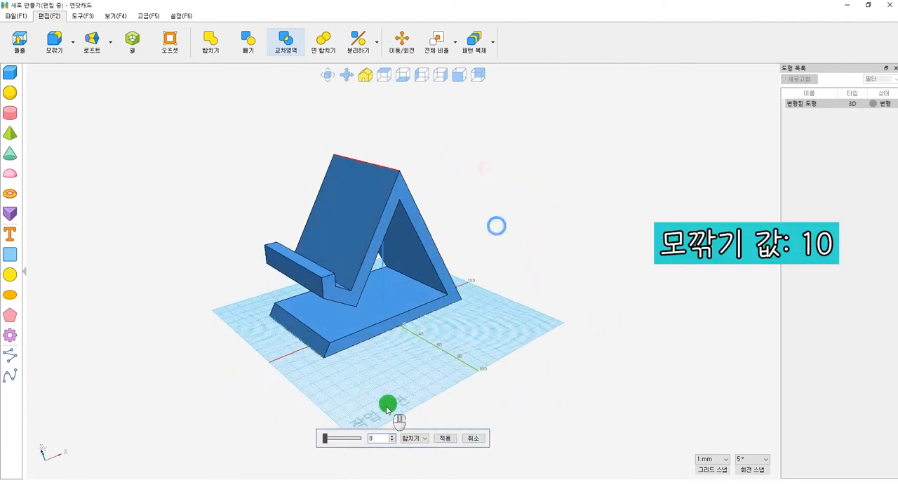
{"action": "left_click", "coordinate": [655, 428]}
Step: Fillet the lower outer edge where the sloping front leg bends into the holder with a value of 2
{"action": "right_click_drag", "start_coordinate": [442, 267], "coordinate": [461, 226]}
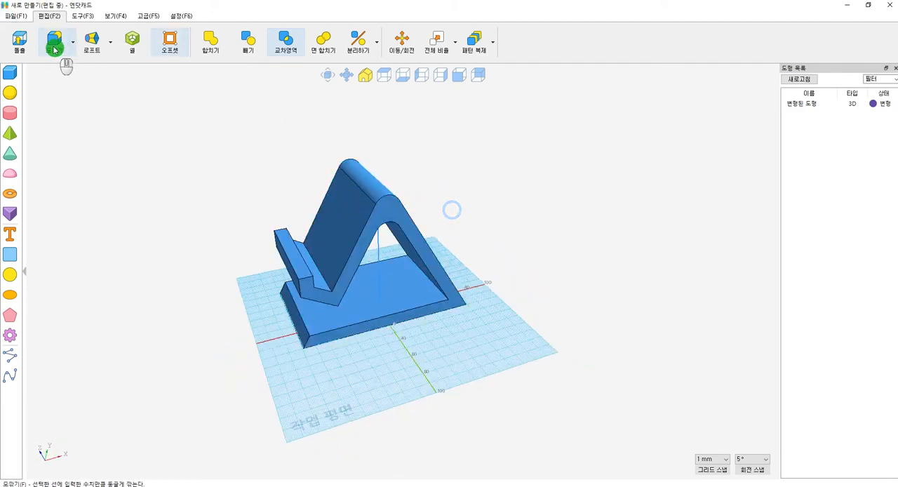
{"action": "left_click", "coordinate": [53, 40]}
{"action": "left_click", "coordinate": [326, 282]}
{"action": "right_click_drag", "start_coordinate": [373, 324], "coordinate": [356, 290]}
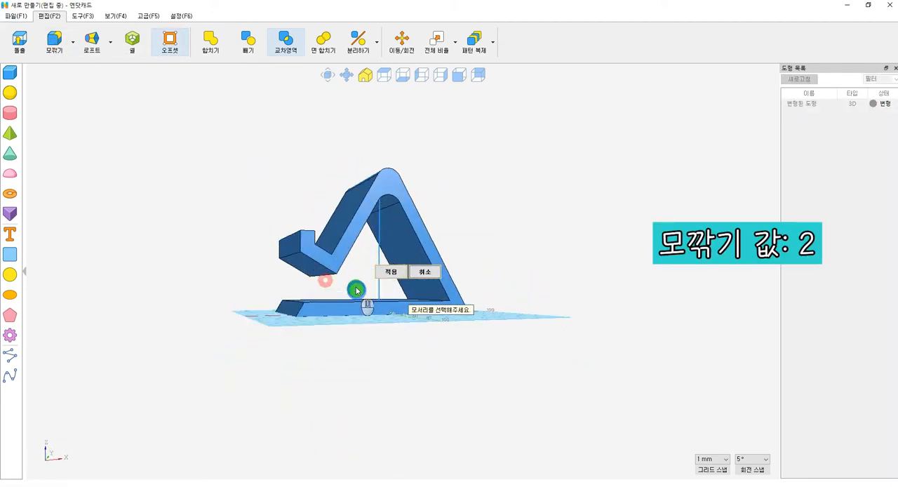
{"action": "left_click", "coordinate": [407, 268]}
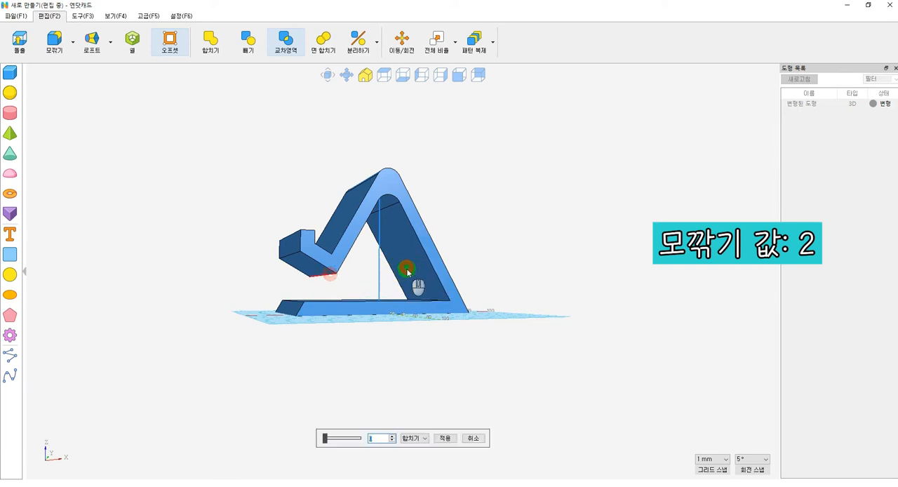
{"action": "left_click", "coordinate": [279, 242]}
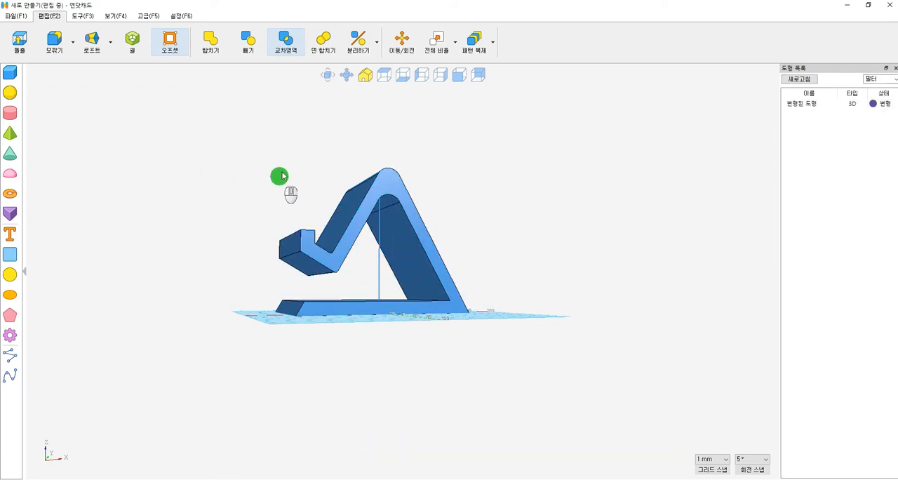
Step: Fillet the outer and inner edges of the bend at the front lip with a value of 5
{"action": "left_click", "coordinate": [54, 39]}
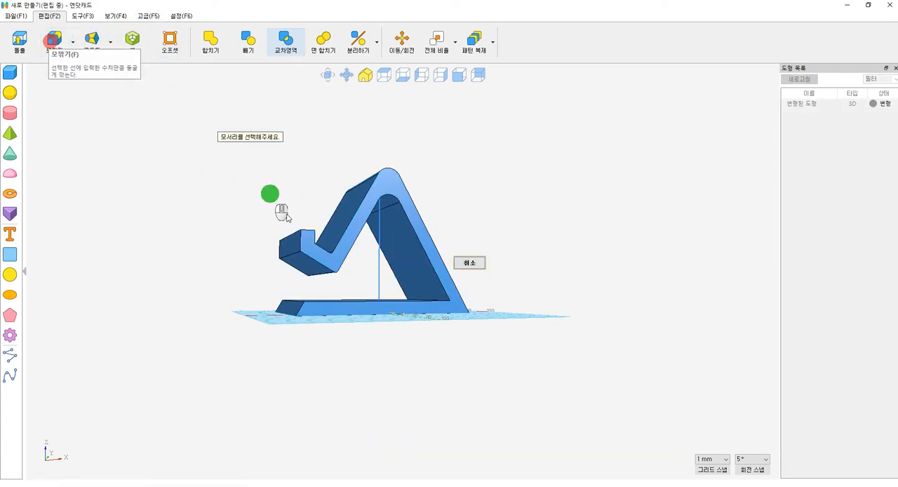
{"action": "left_click", "coordinate": [289, 256]}
{"action": "right_click_drag", "start_coordinate": [376, 289], "coordinate": [194, 358]}
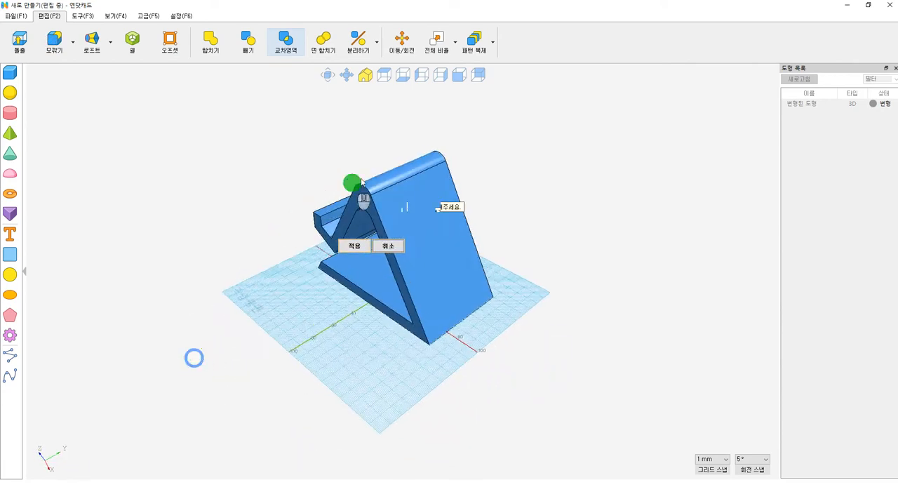
{"action": "left_click", "coordinate": [336, 215]}
{"action": "right_click_drag", "start_coordinate": [350, 234], "coordinate": [355, 211]}
{"action": "left_click", "coordinate": [400, 214]}
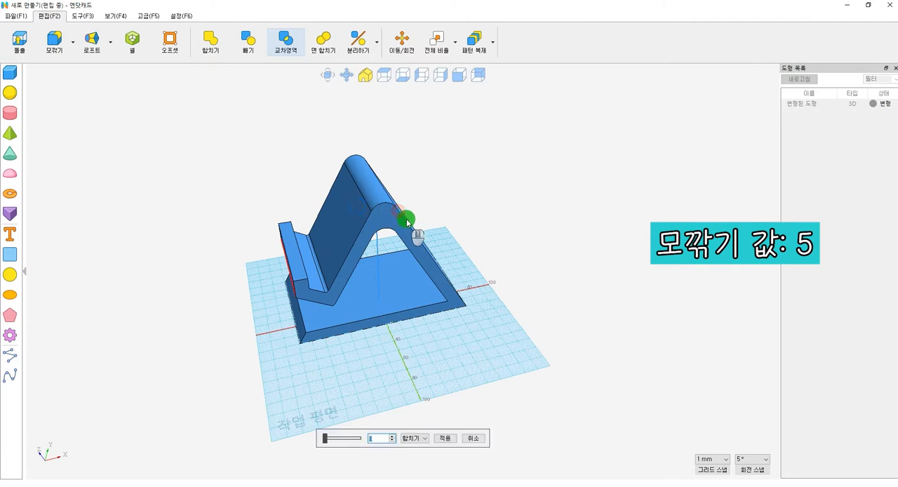
{"action": "key", "text": "Return"}
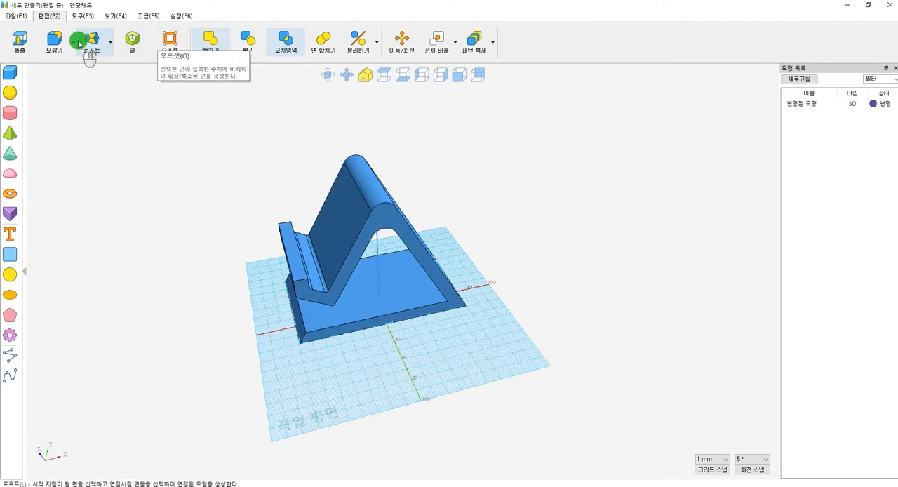
Step: Fillet the two long top edges of the front lip with a value of 1
{"action": "left_click", "coordinate": [51, 40]}
{"action": "left_click", "coordinate": [289, 270]}
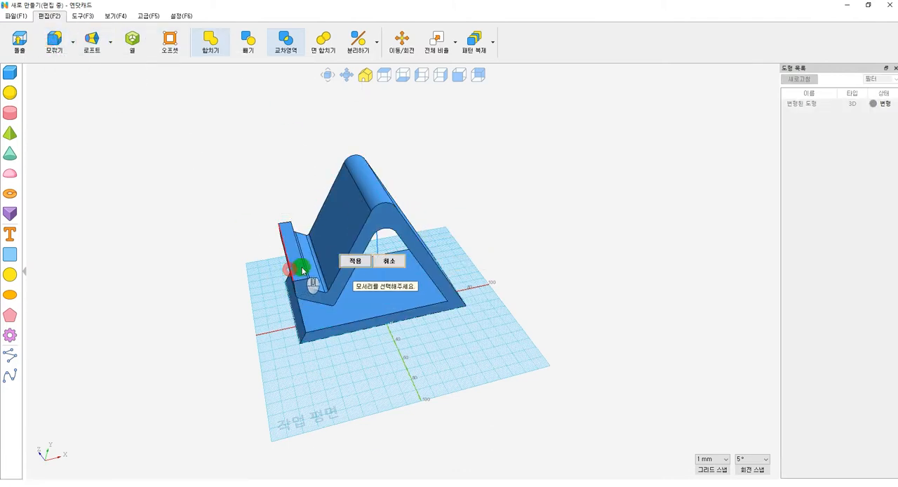
{"action": "left_click", "coordinate": [377, 263]}
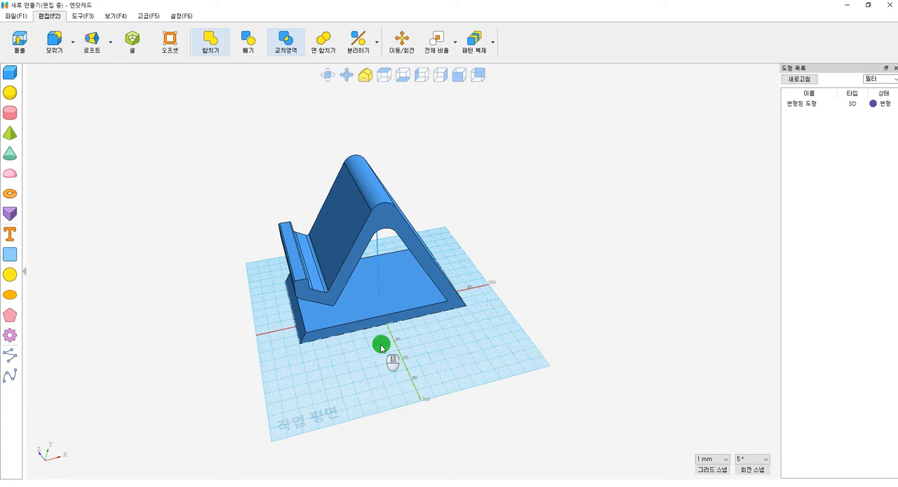
Step: Fillet the inner and outer edges where the back leg meets the base with a value of 3
{"action": "scroll", "coordinate": [315, 318], "scroll_direction": "up", "scroll_amount": 2}
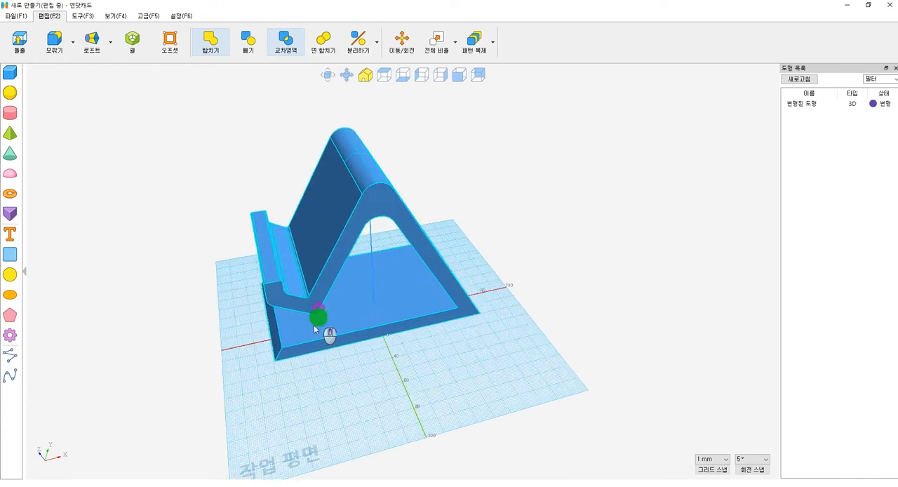
{"action": "right_click_drag", "start_coordinate": [237, 379], "coordinate": [310, 342]}
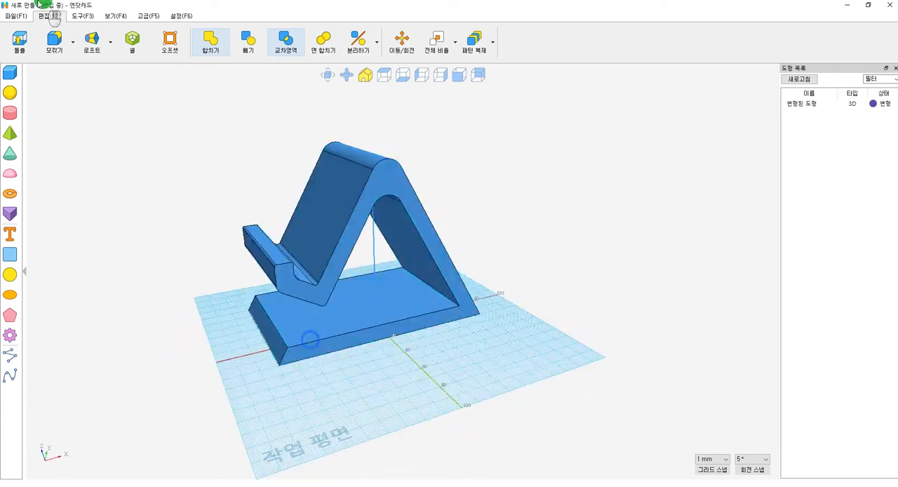
{"action": "left_click", "coordinate": [45, 40]}
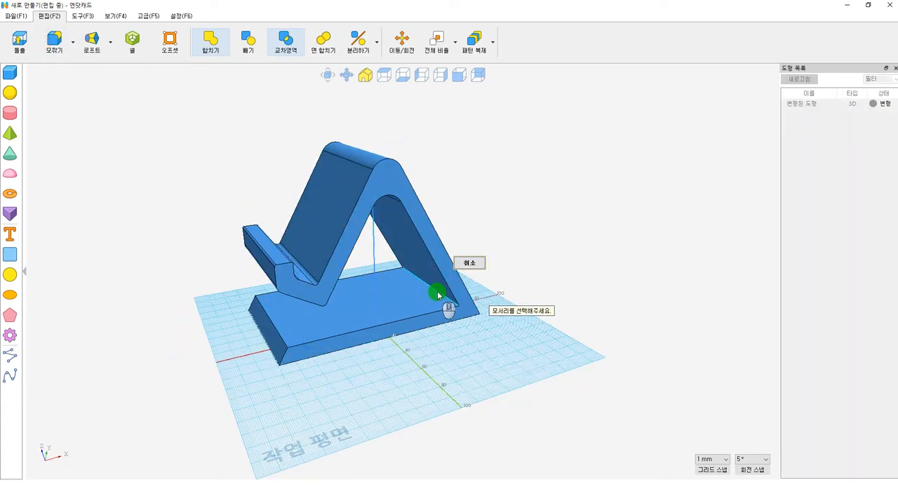
{"action": "left_click", "coordinate": [437, 294]}
{"action": "right_click_drag", "start_coordinate": [454, 306], "coordinate": [428, 351]}
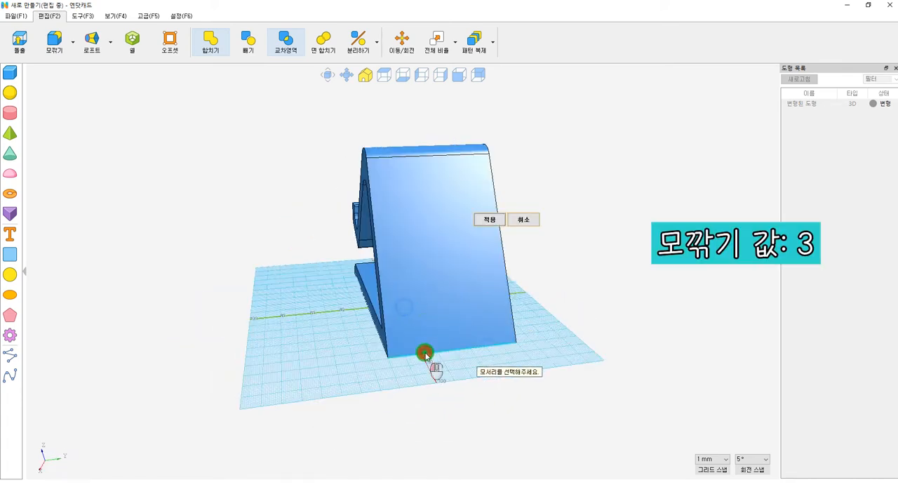
{"action": "left_click", "coordinate": [425, 354]}
{"action": "left_click", "coordinate": [490, 341]}
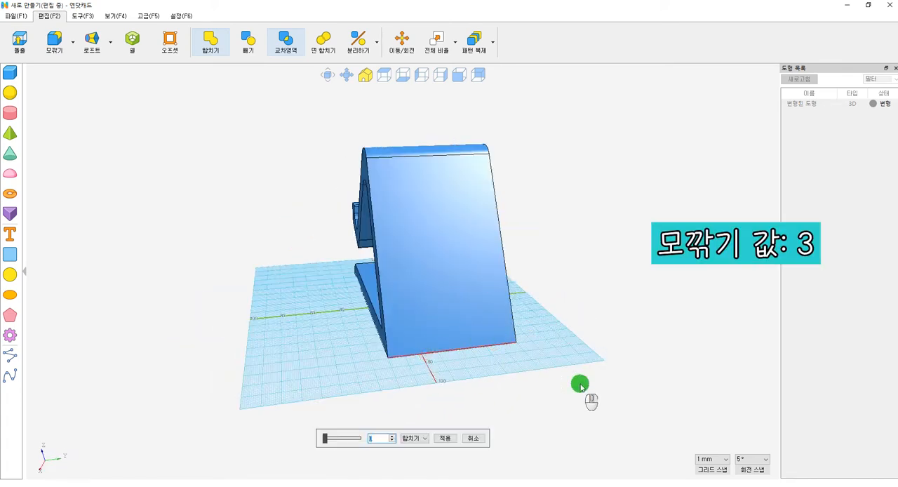
{"action": "key", "text": "Return"}
Step: Fillet the upper and lower edges at the front end of the base with a value of 3
{"action": "right_click_drag", "start_coordinate": [255, 263], "coordinate": [453, 286]}
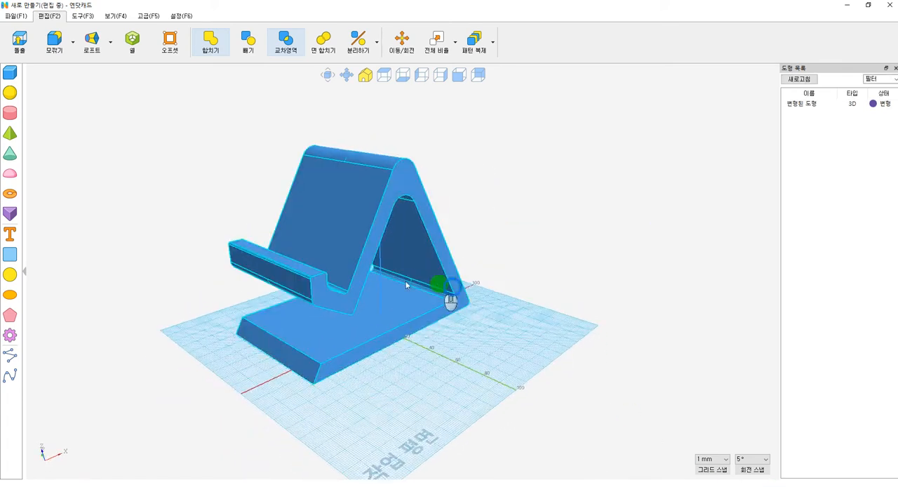
{"action": "left_click", "coordinate": [53, 39]}
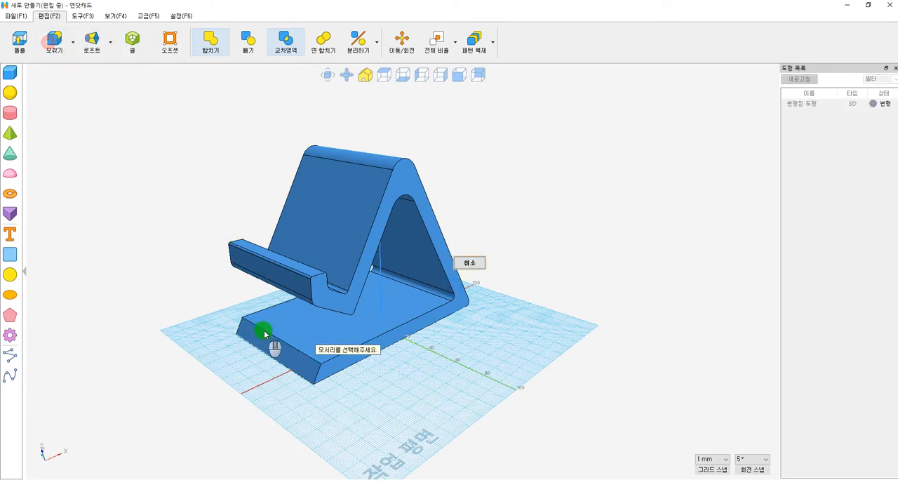
{"action": "left_click", "coordinate": [265, 328]}
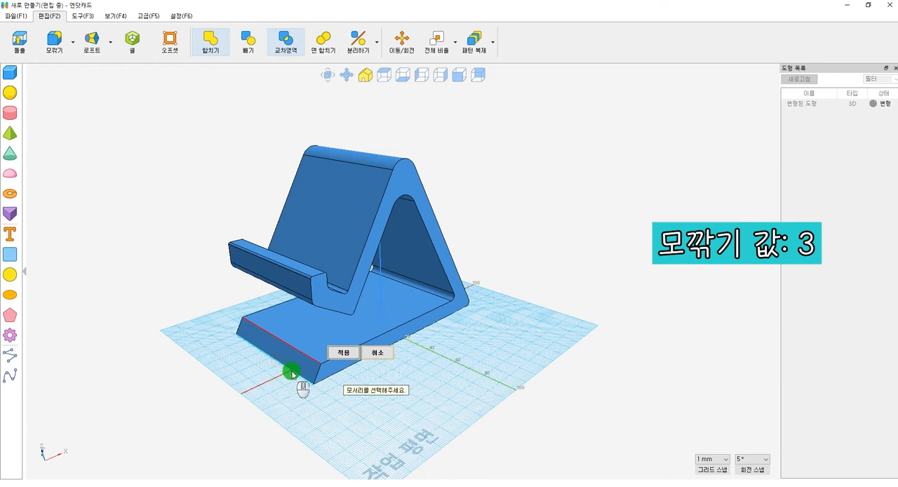
{"action": "left_click", "coordinate": [292, 371]}
{"action": "left_click", "coordinate": [366, 363]}
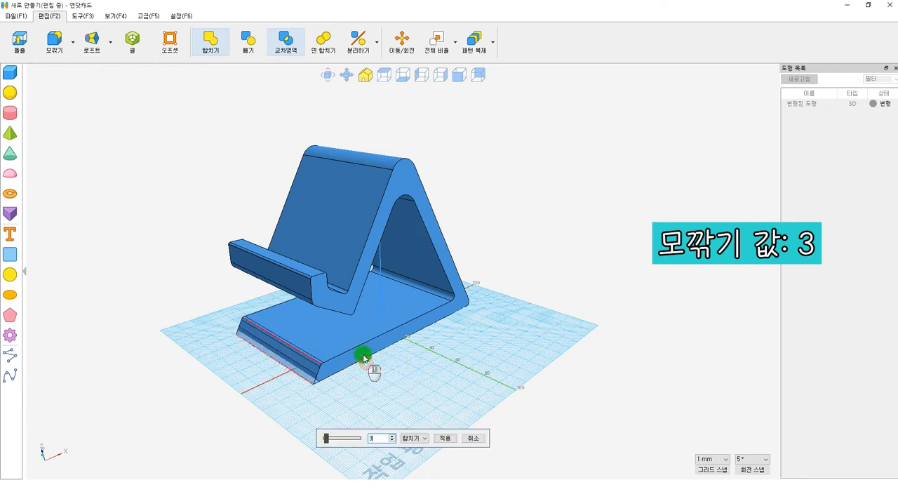
{"action": "key", "text": "Return"}
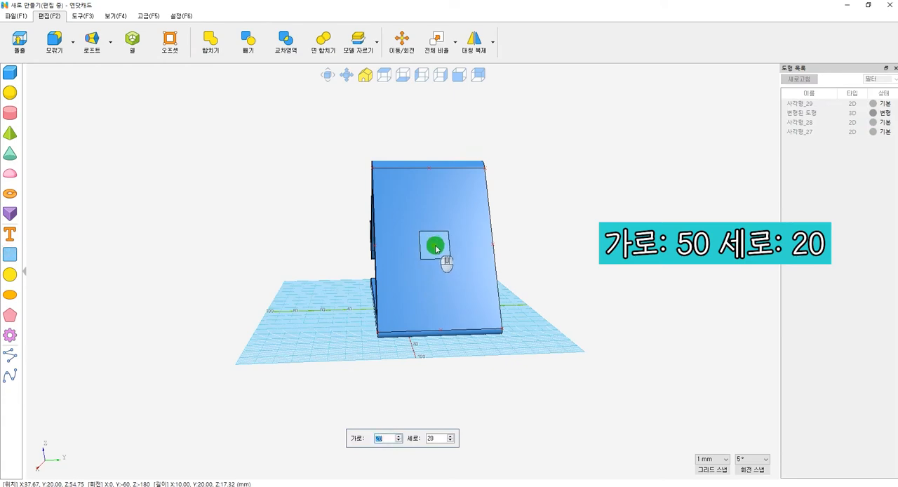
Step: Draw a rectangle 50 mm wide and 20 mm high in the middle of the stand's sloping back face
{"action": "type", "text": "50"}
{"action": "left_click", "coordinate": [435, 249]}
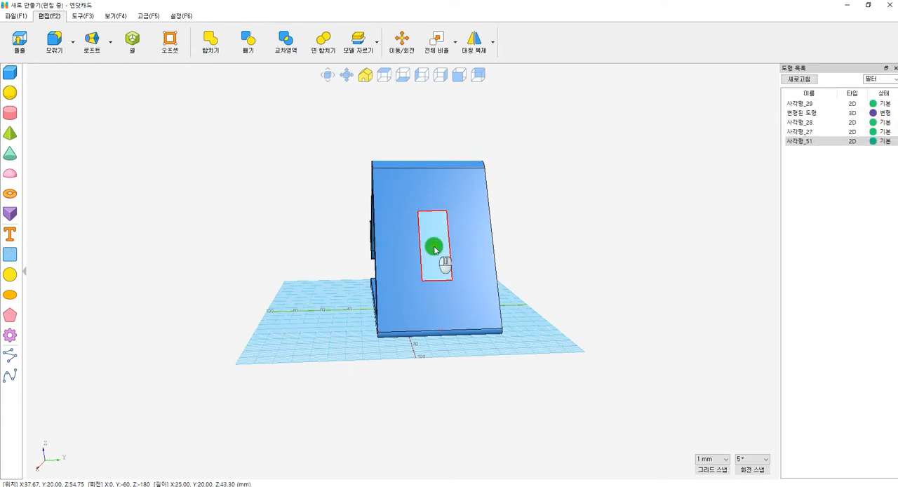
{"action": "right_click_drag", "start_coordinate": [437, 252], "coordinate": [591, 288]}
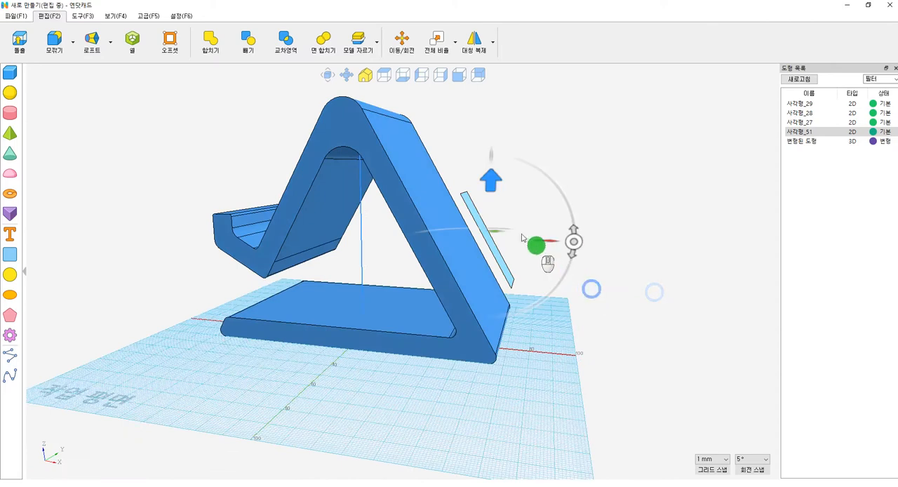
Step: Extrude the rectangle on the sloping back face by -30.9 in subtract mode to cut an opening through the back leg
{"action": "left_click", "coordinate": [591, 295]}
{"action": "key", "text": "e"}
{"action": "left_click_drag", "start_coordinate": [343, 439], "coordinate": [338, 440]}
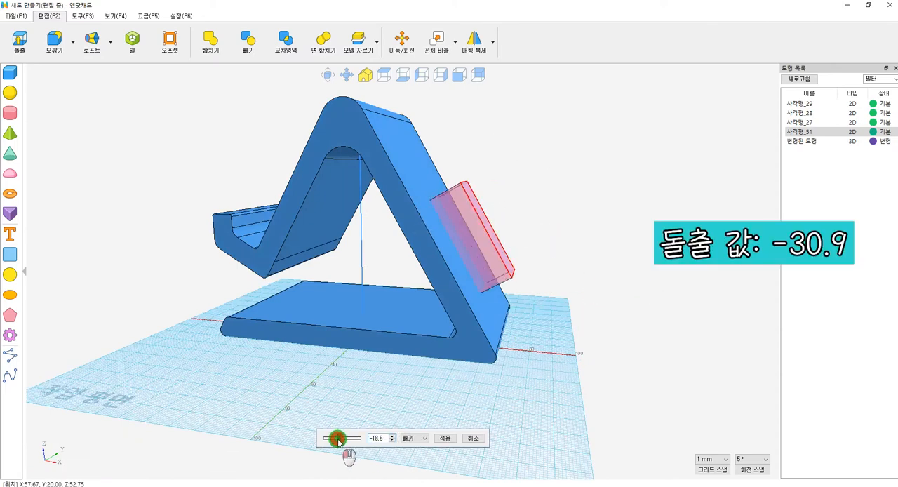
{"action": "right_click_drag", "start_coordinate": [357, 403], "coordinate": [441, 360]}
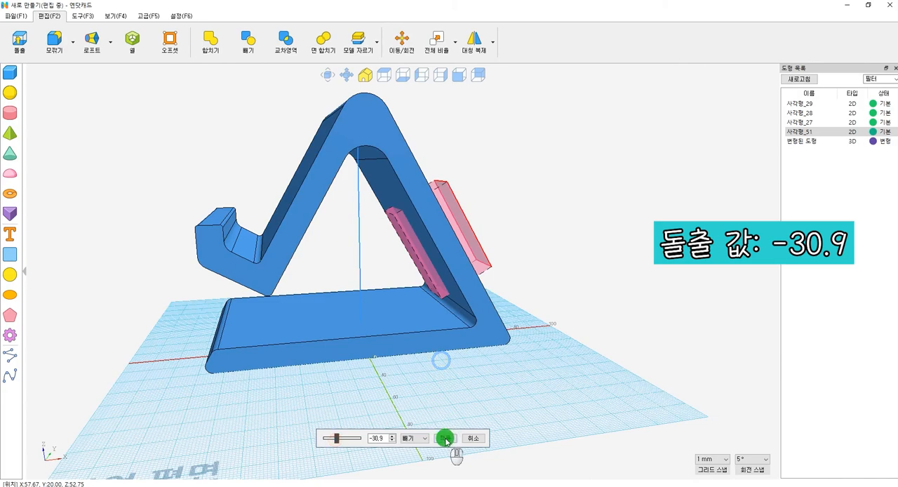
{"action": "left_click", "coordinate": [446, 438]}
Step: Fillet the four corner edges of the rectangular opening in the back leg with a value of 10
{"action": "right_click_drag", "start_coordinate": [524, 339], "coordinate": [327, 386]}
{"action": "left_click", "coordinate": [56, 43]}
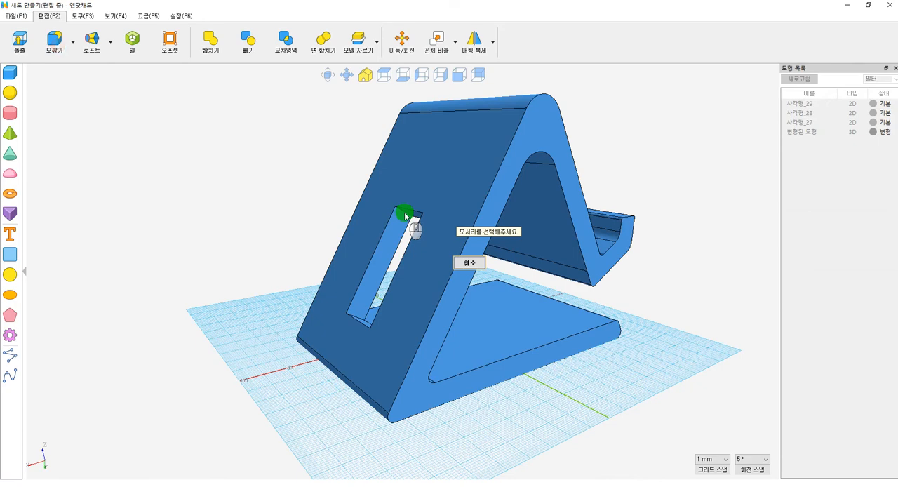
{"action": "right_click_drag", "start_coordinate": [369, 322], "coordinate": [389, 326]}
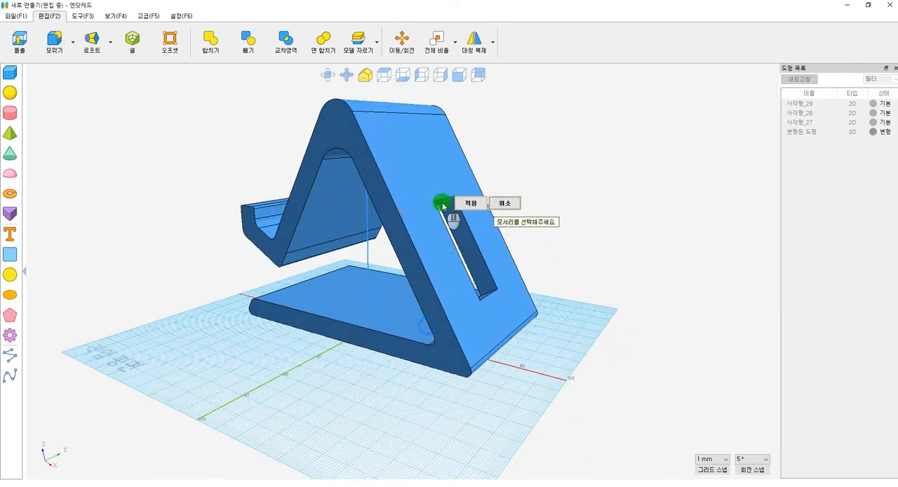
{"action": "left_click", "coordinate": [441, 203]}
{"action": "right_click_drag", "start_coordinate": [491, 291], "coordinate": [498, 337]}
{"action": "right_click_drag", "start_coordinate": [488, 287], "coordinate": [345, 315]}
{"action": "left_click", "coordinate": [340, 314]}
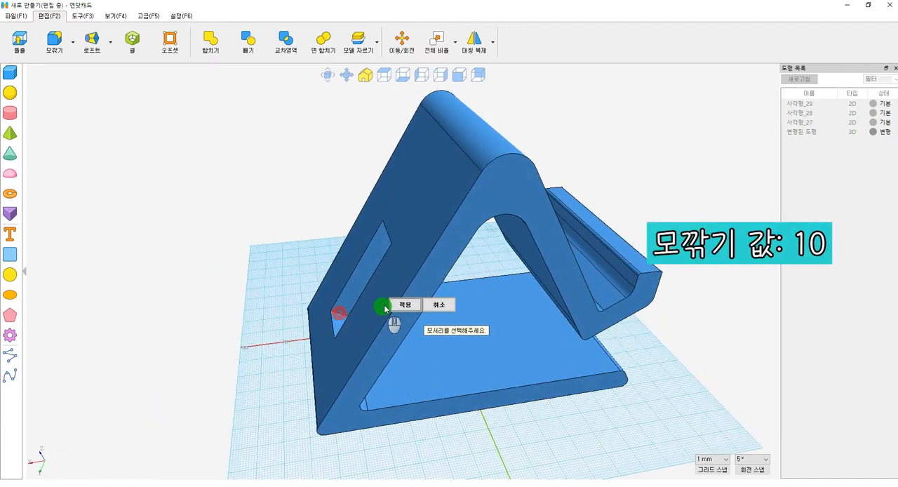
{"action": "left_click", "coordinate": [399, 304]}
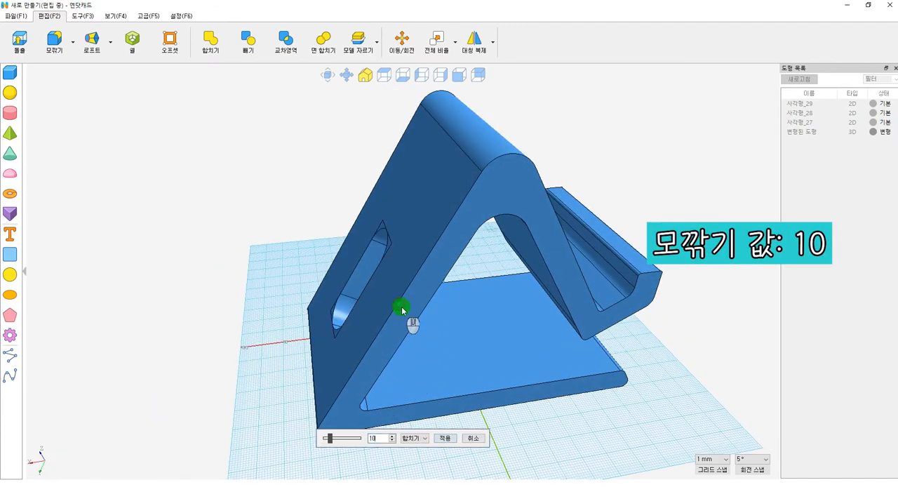
{"action": "key", "text": "Return"}
Step: Chamfer the outer and inner rim edges of the back leg's rounded slot with a value of 3
{"action": "left_click", "coordinate": [72, 42]}
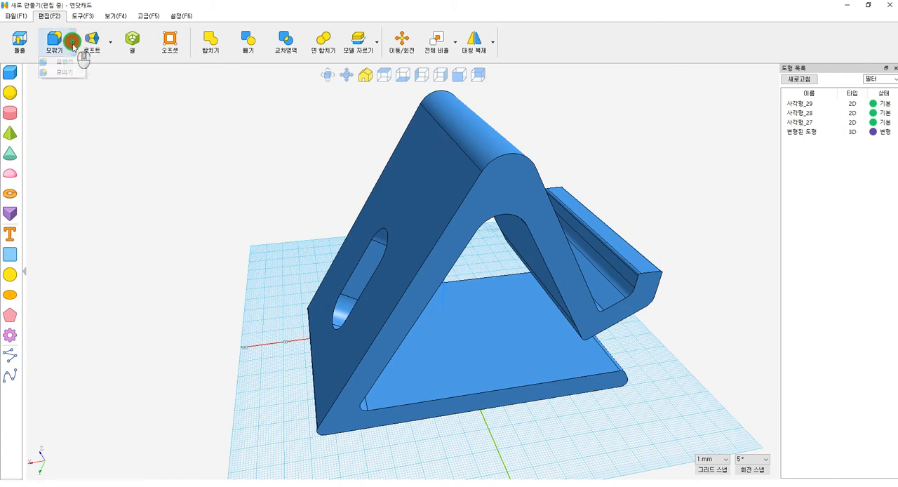
{"action": "left_click", "coordinate": [71, 72]}
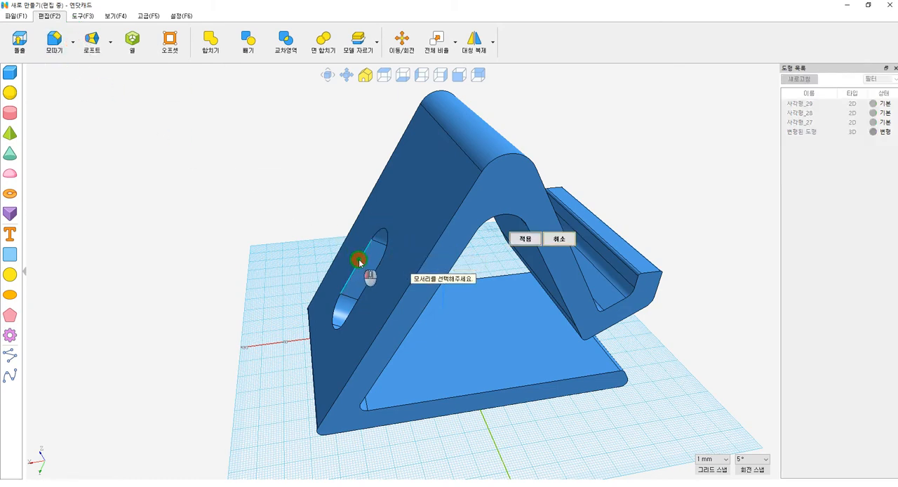
{"action": "left_click", "coordinate": [358, 261]}
{"action": "right_click_drag", "start_coordinate": [470, 346], "coordinate": [335, 302]}
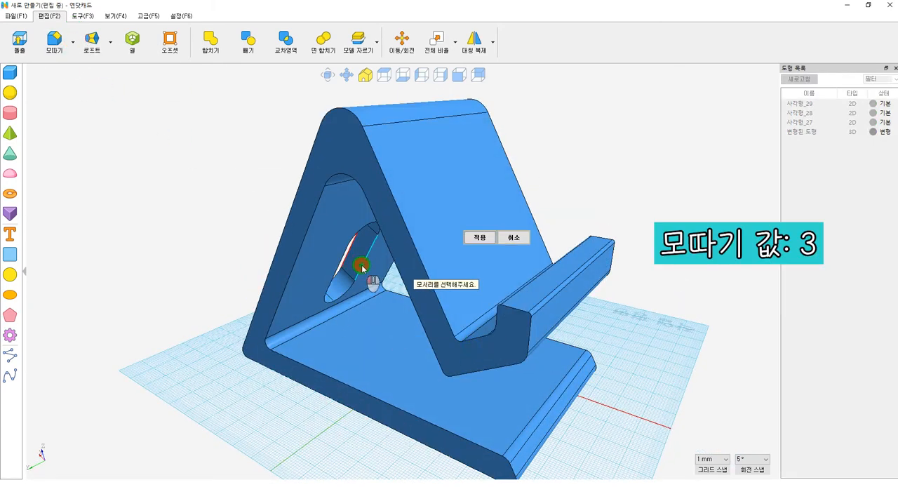
{"action": "left_click", "coordinate": [424, 261]}
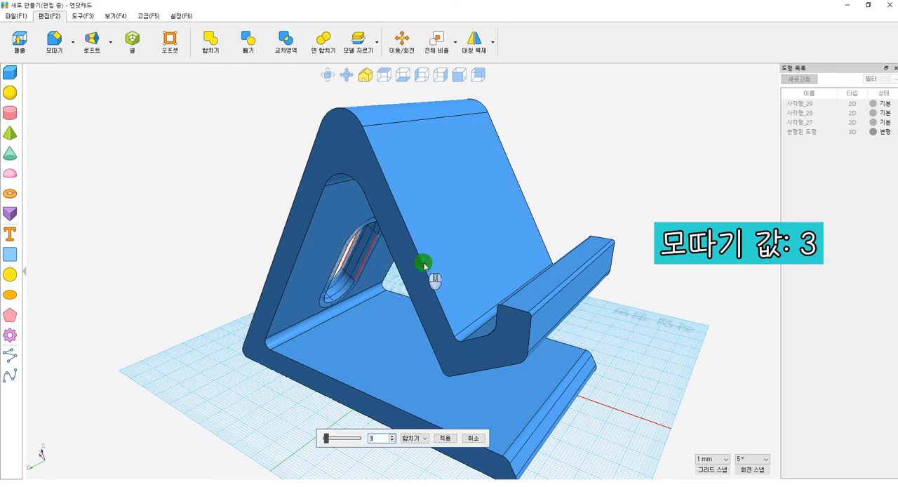
{"action": "key", "text": "Return"}
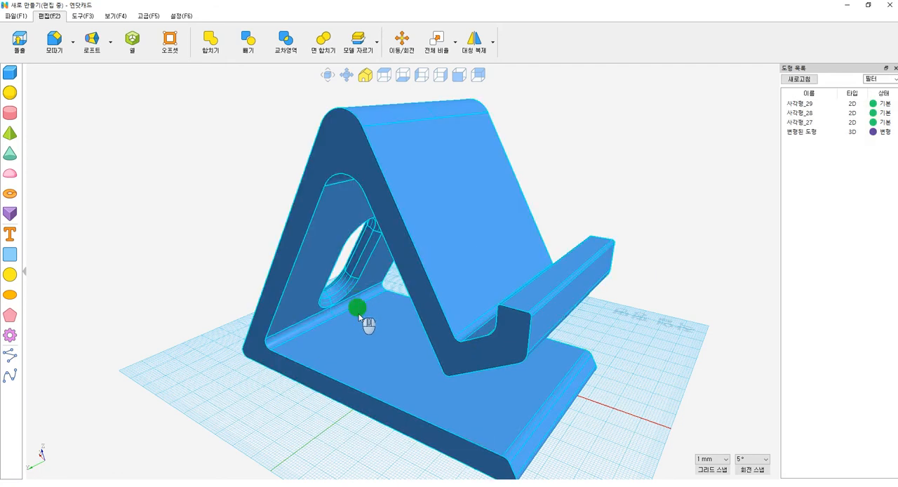
Step: Chamfer the two long side edges of the sloping back face with a value of 0.5
{"action": "right_click_drag", "start_coordinate": [358, 309], "coordinate": [451, 350]}
{"action": "left_click", "coordinate": [451, 349]}
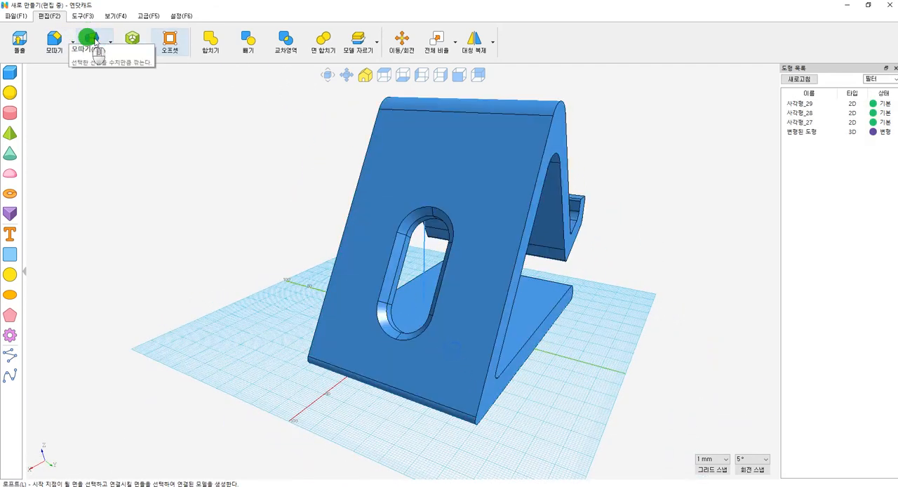
{"action": "left_click", "coordinate": [54, 40]}
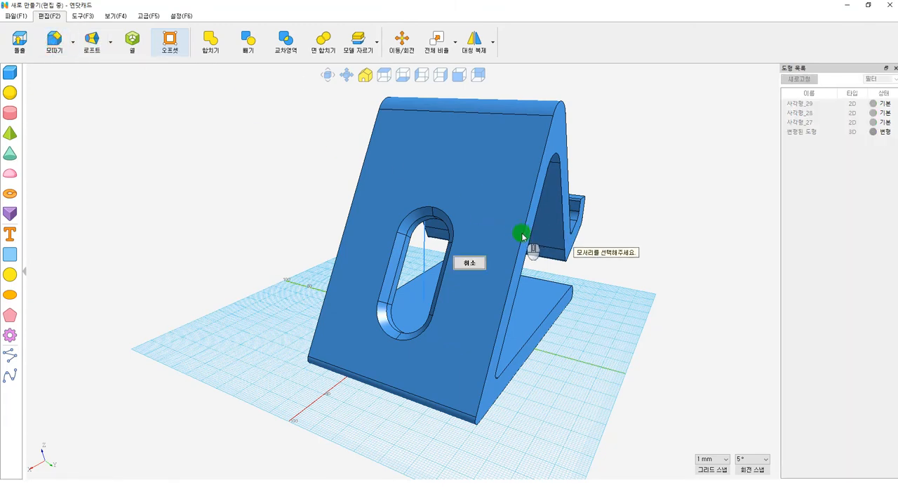
{"action": "left_click", "coordinate": [522, 236]}
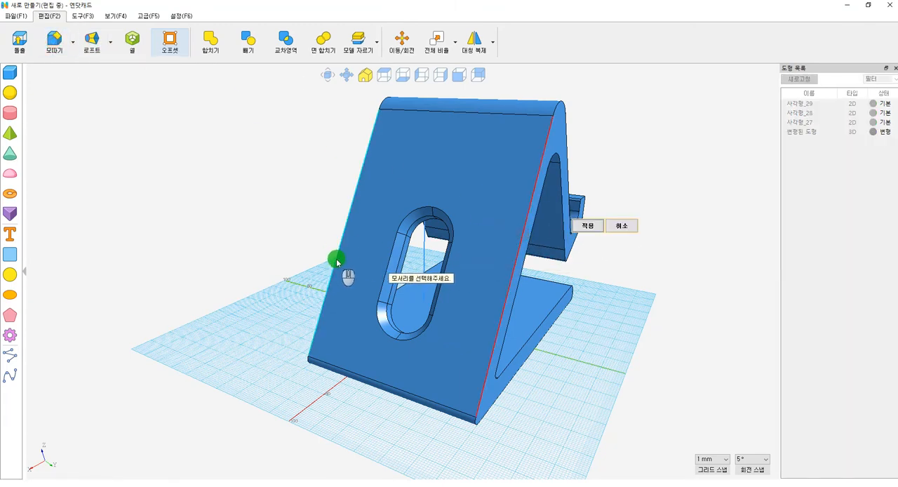
{"action": "left_click", "coordinate": [337, 261]}
{"action": "left_click", "coordinate": [405, 254]}
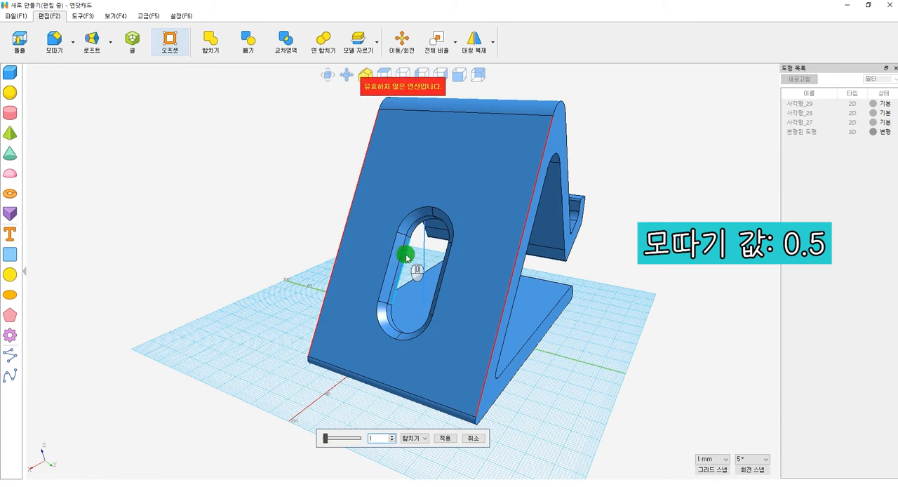
{"action": "type", "text": ".5"}
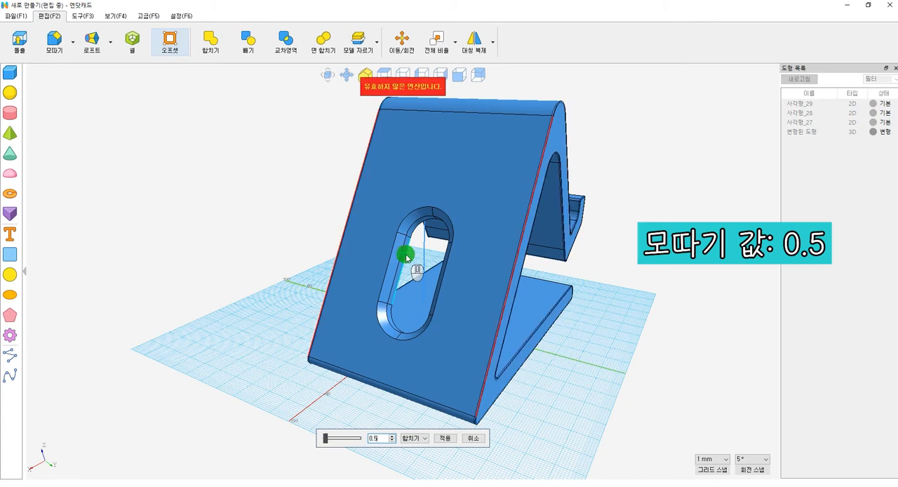
{"action": "key", "text": "Return"}
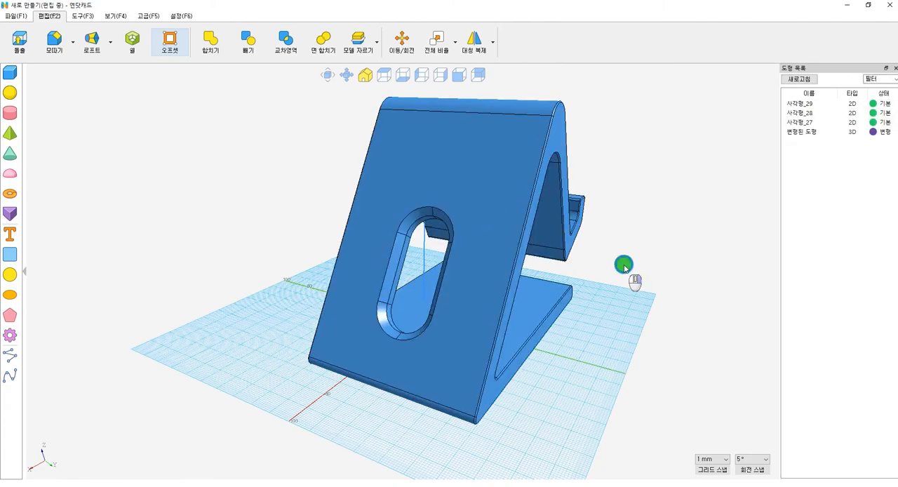
Step: Draw a rectangle 30 mm wide and 40 mm high, parallel to the front lip's face and beside the lip
{"action": "right_click_drag", "start_coordinate": [624, 264], "coordinate": [613, 207]}
{"action": "left_click", "coordinate": [10, 255]}
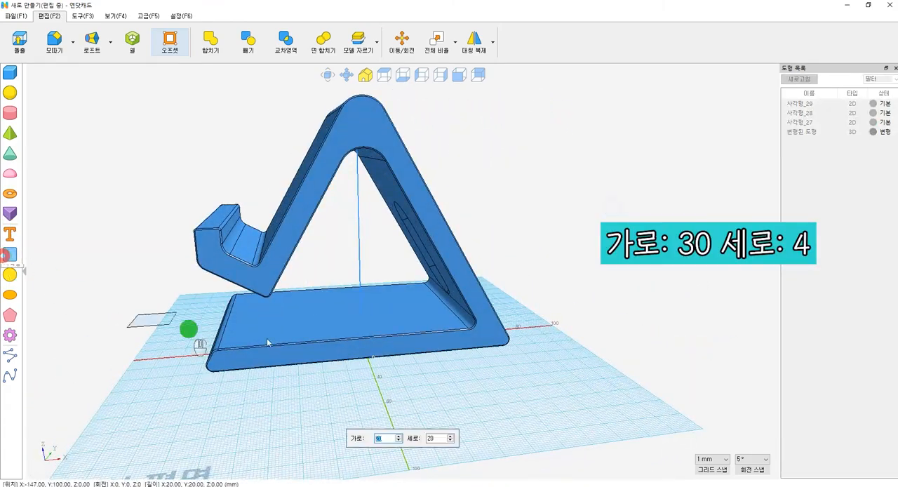
{"action": "right_click_drag", "start_coordinate": [196, 328], "coordinate": [412, 324]}
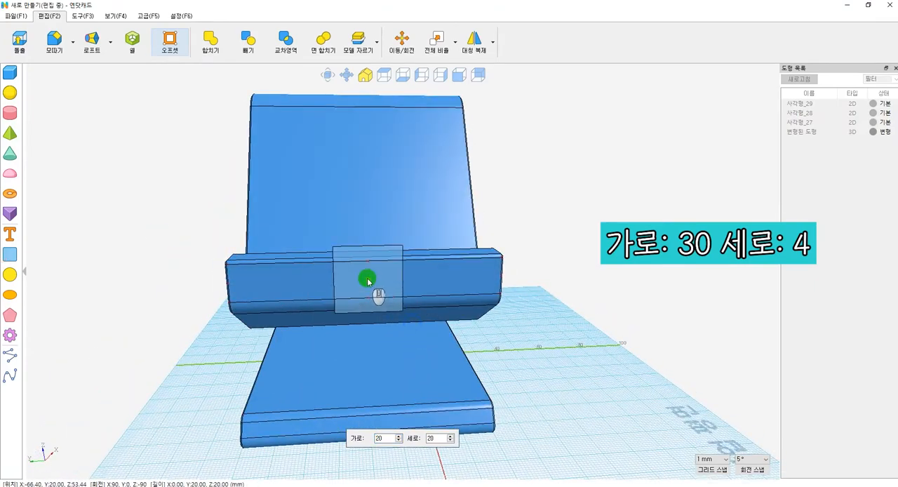
{"action": "left_click", "coordinate": [379, 438]}
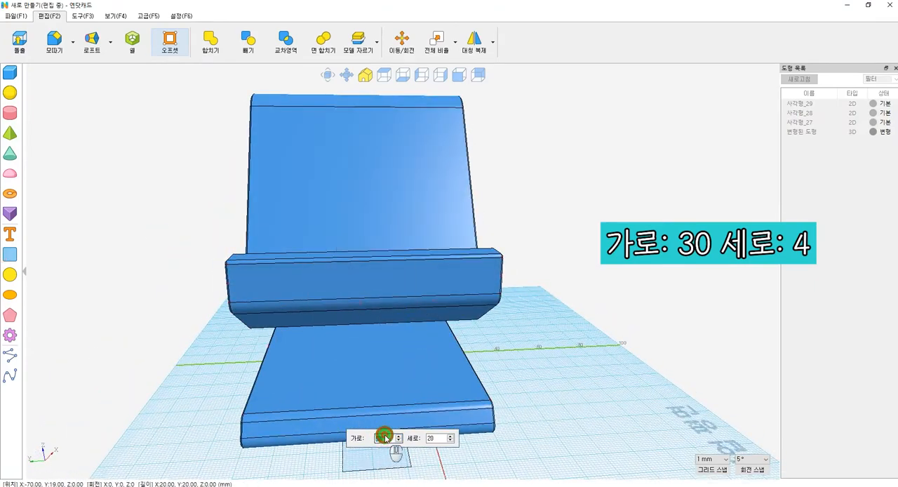
{"action": "type", "text": "3"}
{"action": "left_click", "coordinate": [364, 284]}
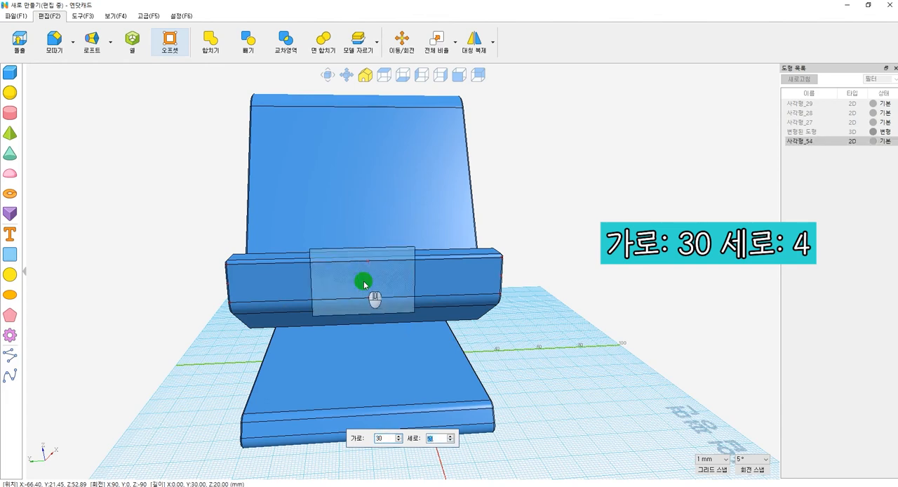
{"action": "key", "text": "Tab"}
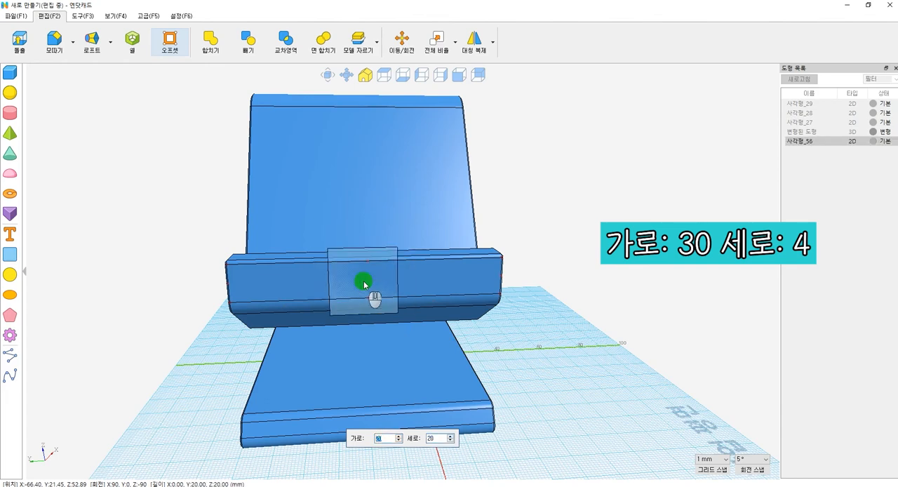
{"action": "type", "text": "30"}
{"action": "key", "text": "Tab"}
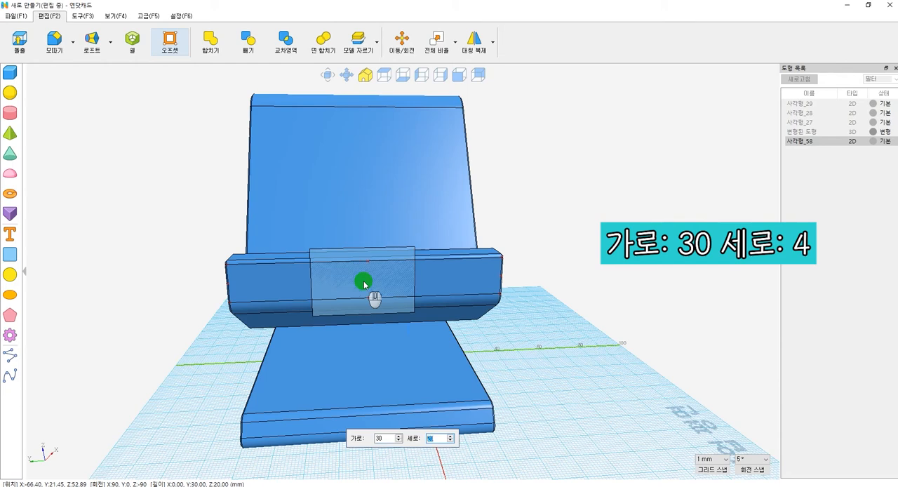
{"action": "type", "text": "40"}
{"action": "key", "text": "Return"}
{"action": "left_click_drag", "start_coordinate": [379, 331], "coordinate": [608, 361]}
Step: Attach the 30 by 40 mm rectangle to the middle of the front lip's face and lower it slightly
{"action": "key", "text": "m"}
{"action": "left_click", "coordinate": [600, 323]}
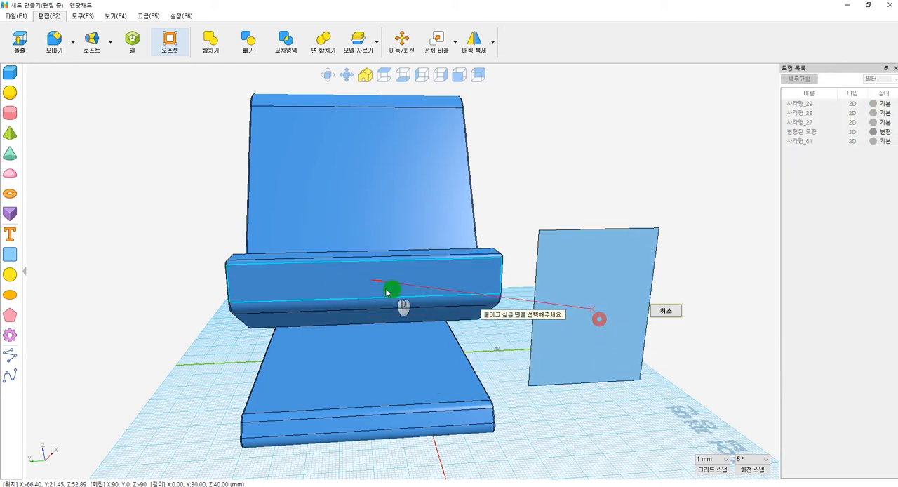
{"action": "left_click", "coordinate": [388, 280]}
{"action": "left_click", "coordinate": [435, 275]}
{"action": "right_click_drag", "start_coordinate": [436, 280], "coordinate": [571, 289]}
{"action": "key", "text": "m"}
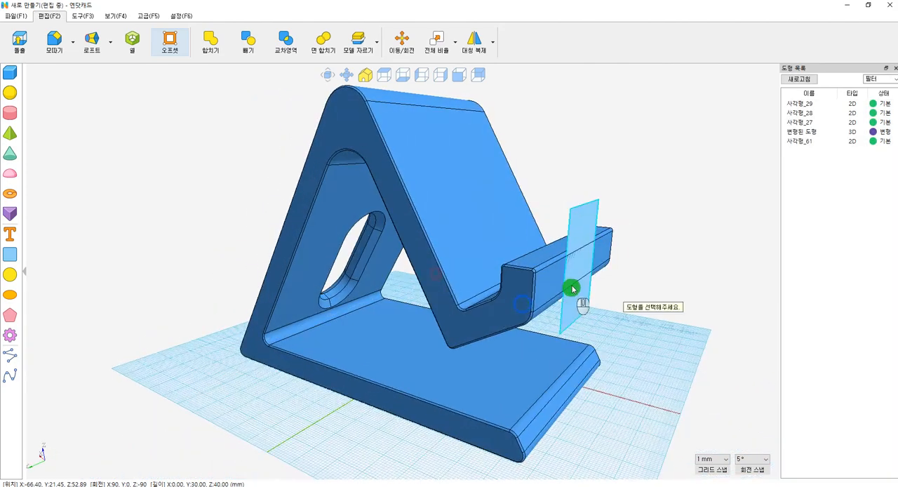
{"action": "left_click", "coordinate": [583, 234]}
{"action": "left_click_drag", "start_coordinate": [586, 206], "coordinate": [586, 242]}
Step: Extrude the rectangle on the front lip by 48.1 into the stand as a new separate body
{"action": "left_click", "coordinate": [19, 38]}
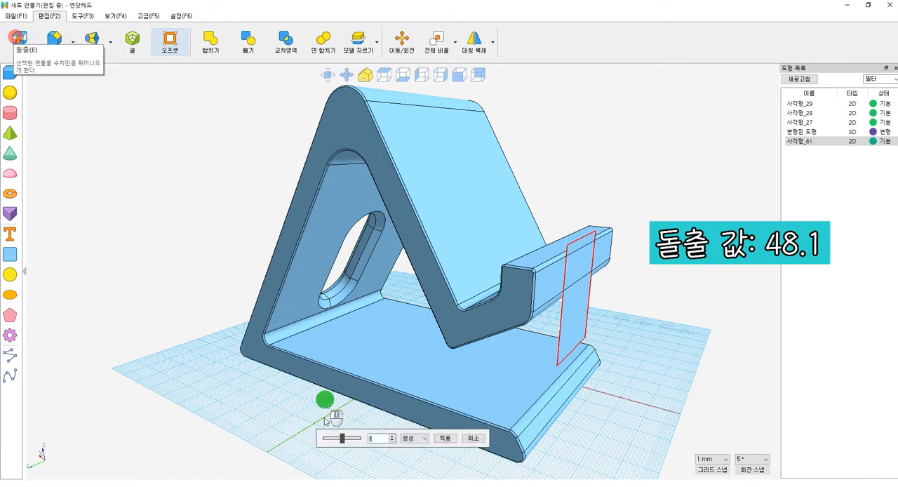
{"action": "left_click_drag", "start_coordinate": [339, 444], "coordinate": [351, 442]}
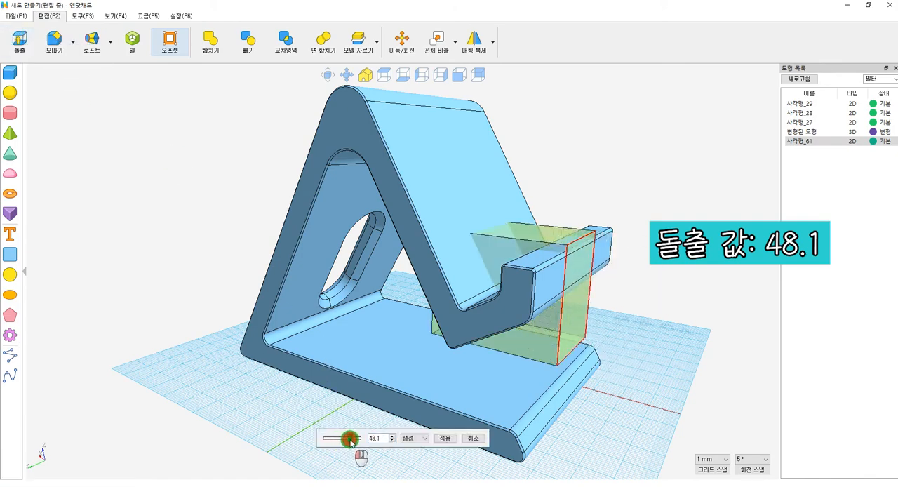
{"action": "right_click_drag", "start_coordinate": [416, 454], "coordinate": [497, 377]}
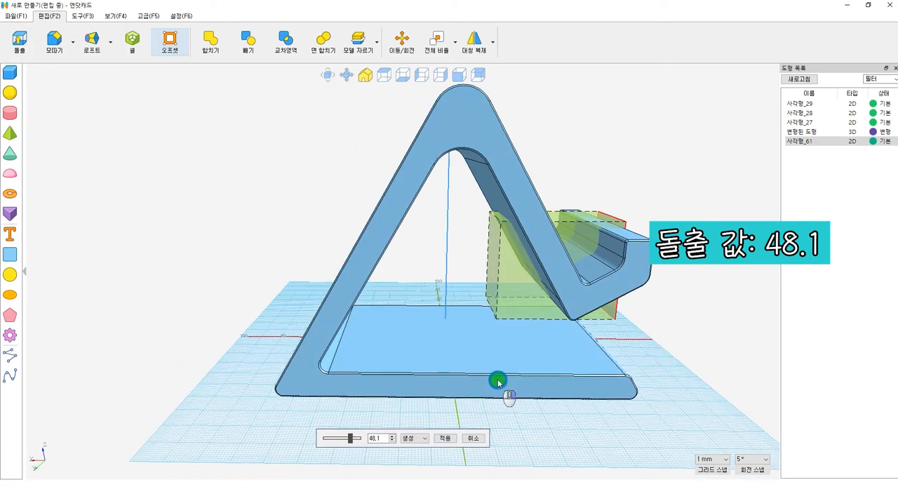
{"action": "left_click", "coordinate": [445, 438]}
{"action": "right_click_drag", "start_coordinate": [678, 291], "coordinate": [667, 327]}
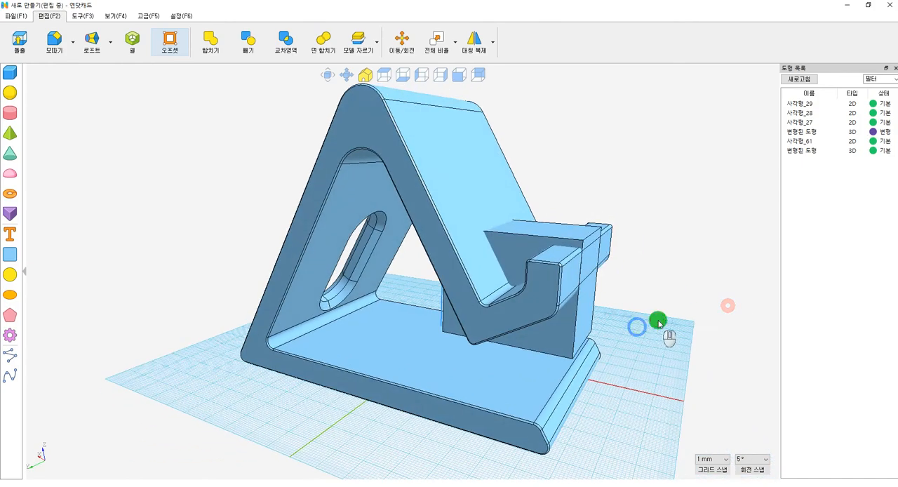
{"action": "left_click", "coordinate": [248, 43]}
{"action": "left_click", "coordinate": [491, 226]}
{"action": "left_click", "coordinate": [544, 208]}
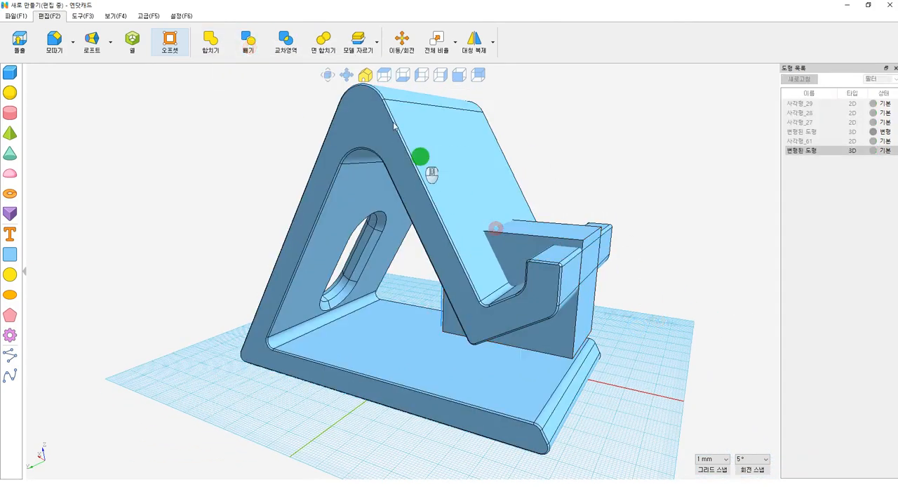
Step: Subtract the extruded block from the stand to cut a notch through the middle of the front lip
{"action": "left_click", "coordinate": [247, 44]}
{"action": "left_click", "coordinate": [457, 187]}
{"action": "left_click", "coordinate": [518, 241]}
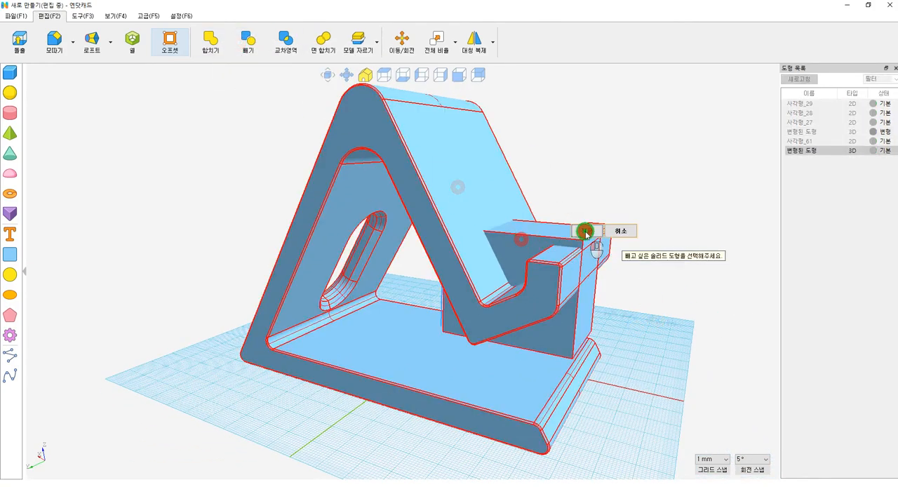
{"action": "left_click", "coordinate": [584, 229]}
Step: Fillet the two upper corner edges of the notch in the sloping front leg with a value of 15
{"action": "mouse_move", "coordinate": [581, 328]}
{"action": "right_mouse_down"}
{"action": "mouse_move", "coordinate": [625, 320]}
{"action": "mouse_move", "coordinate": [536, 309]}
{"action": "mouse_move", "coordinate": [607, 350]}
{"action": "mouse_move", "coordinate": [582, 344]}
{"action": "right_mouse_up"}
{"action": "left_click", "coordinate": [60, 38]}
{"action": "left_click", "coordinate": [72, 42]}
{"action": "left_click", "coordinate": [72, 65]}
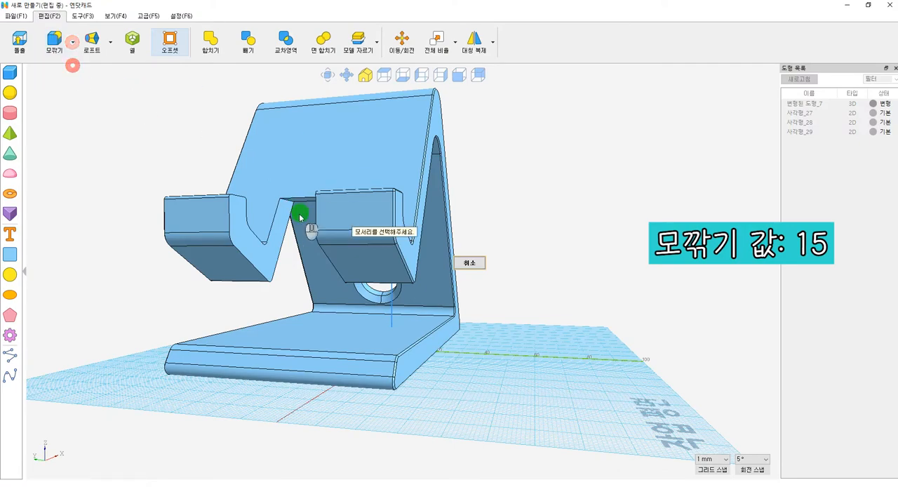
{"action": "left_click", "coordinate": [289, 201]}
{"action": "right_click_drag", "start_coordinate": [379, 232], "coordinate": [350, 208]}
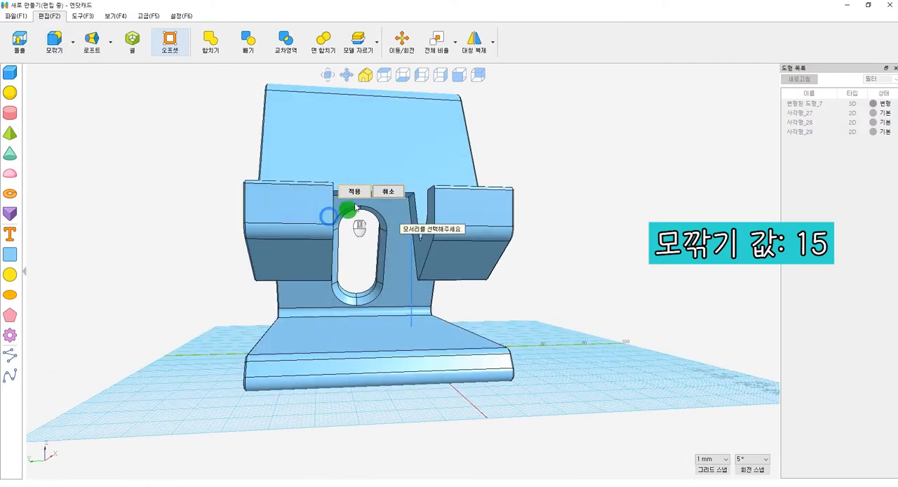
{"action": "left_click", "coordinate": [411, 196]}
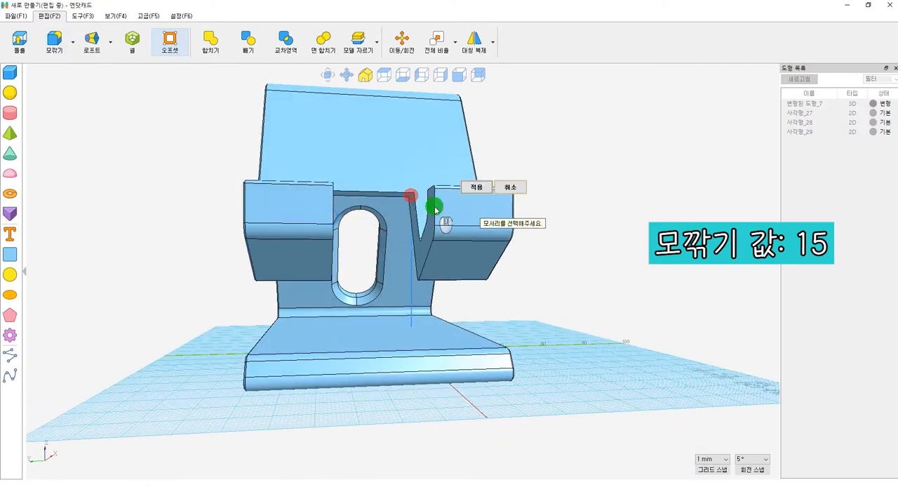
{"action": "left_click", "coordinate": [476, 190]}
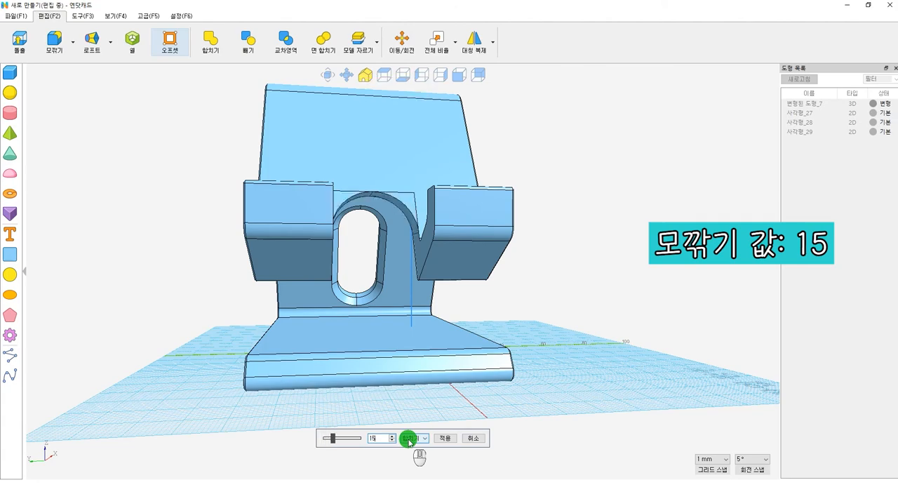
{"action": "mouse_move", "coordinate": [409, 441]}
{"action": "right_mouse_down"}
{"action": "mouse_move", "coordinate": [437, 354]}
{"action": "mouse_move", "coordinate": [449, 256]}
{"action": "mouse_move", "coordinate": [449, 271]}
{"action": "mouse_move", "coordinate": [499, 283]}
{"action": "right_mouse_up"}
Step: Chamfer the edges of the notch through the front lip and front leg with a value of 1
{"action": "left_click", "coordinate": [95, 170]}
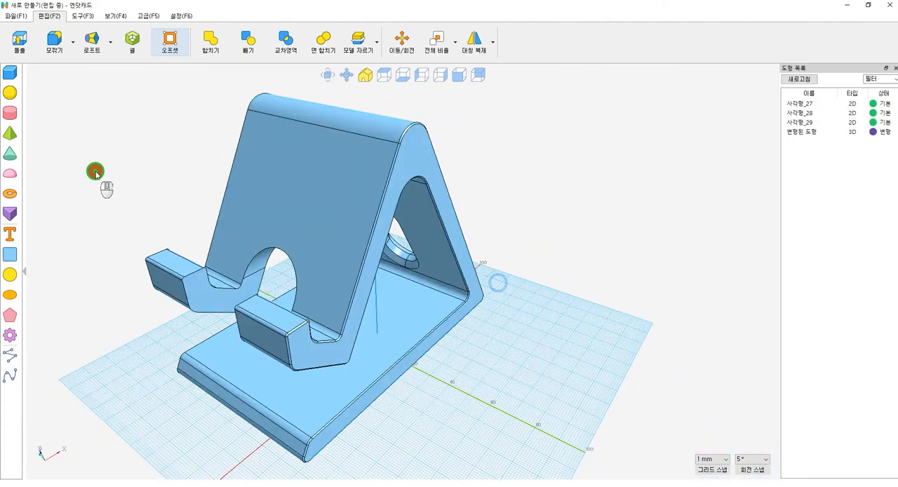
{"action": "left_click", "coordinate": [71, 47]}
{"action": "left_click", "coordinate": [66, 73]}
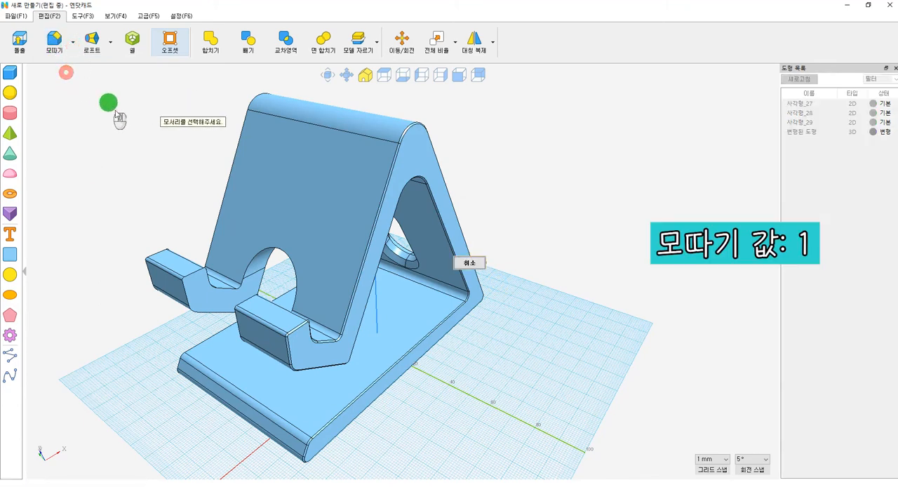
{"action": "left_click", "coordinate": [194, 272]}
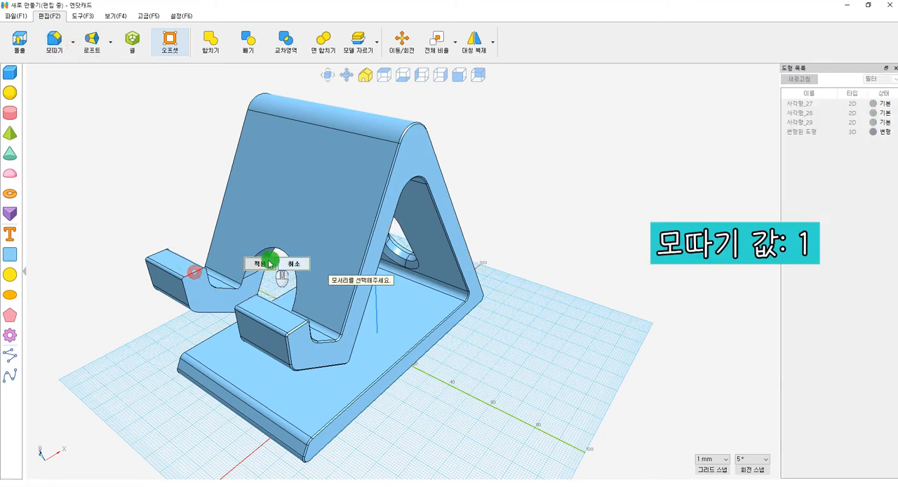
{"action": "left_click", "coordinate": [268, 261]}
{"action": "key", "text": "Return"}
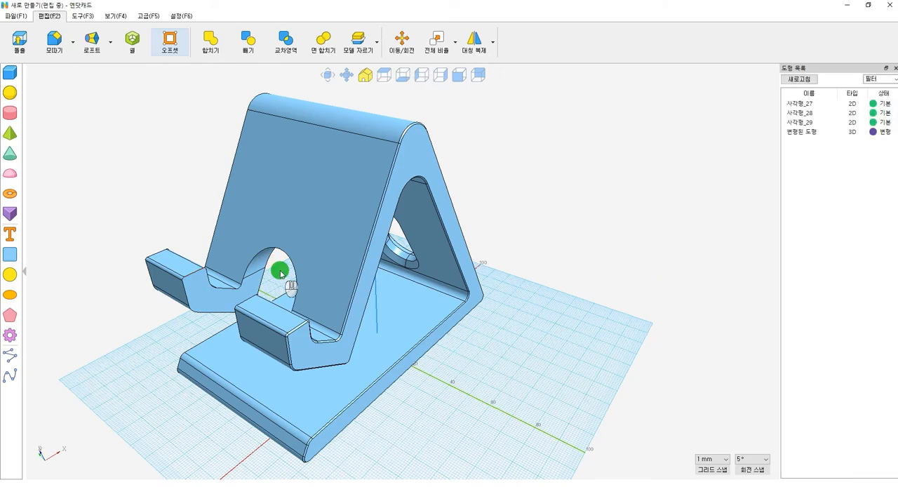
{"action": "right_click_drag", "start_coordinate": [323, 289], "coordinate": [551, 395]}
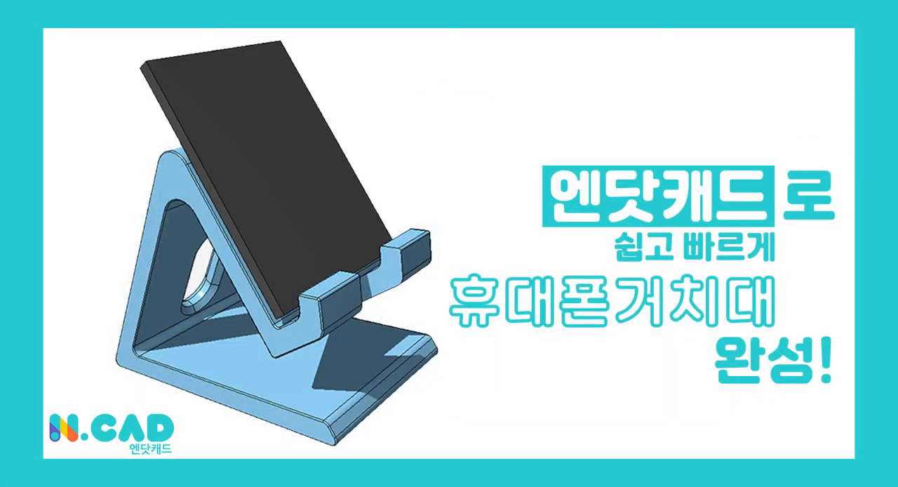